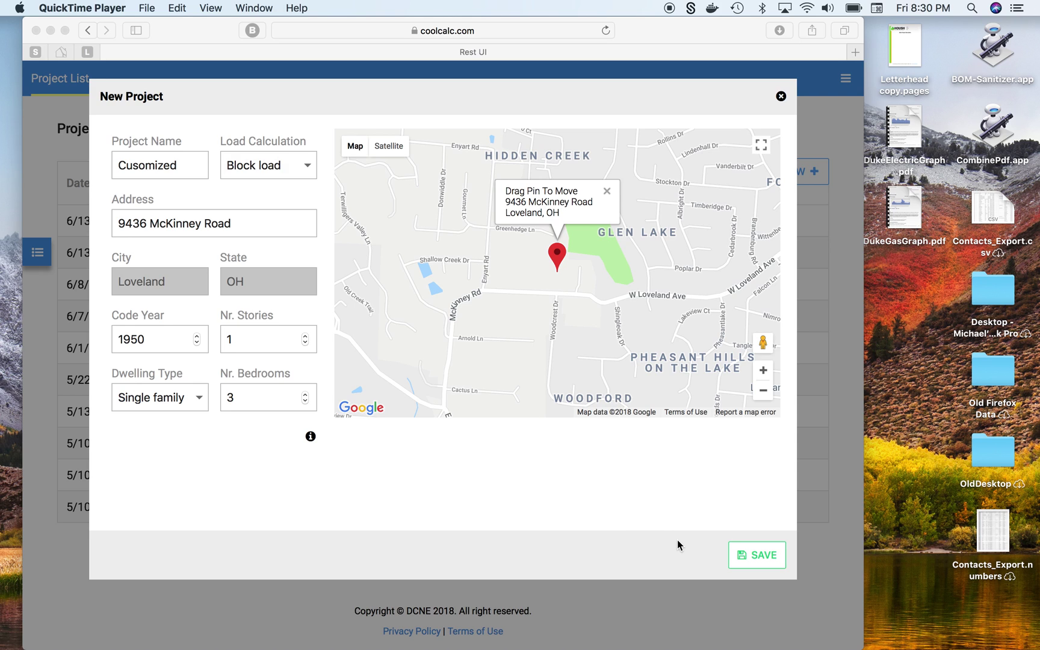
# Save the new single-family block-load project 'Cusomized' with code year 1950 and 3 bedrooms
pyautogui.click(744, 557)
pyautogui.click(744, 556)
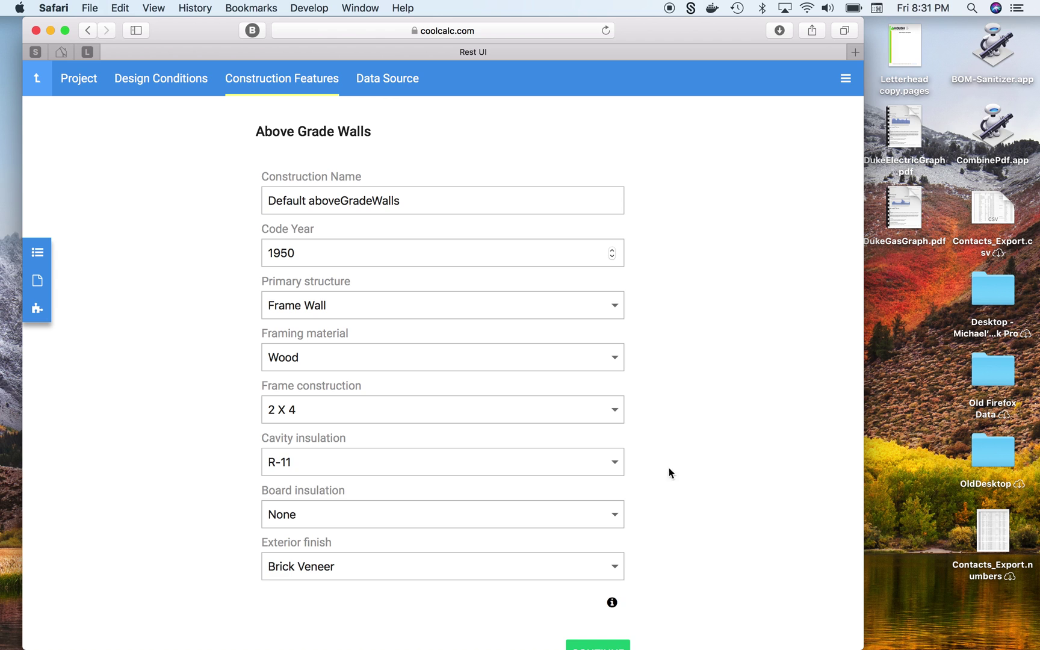
# Keep above-grade wall defaults; make below-grade walls 8 inch brick, stone or concrete with framing None
pyautogui.scroll(-3, 643, 396)
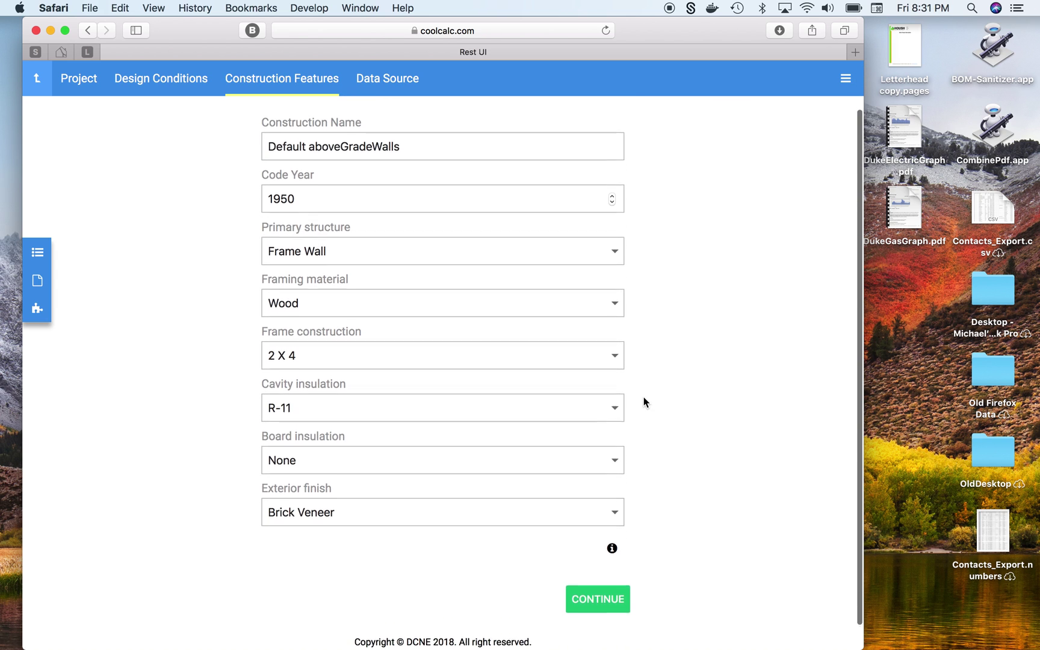
pyautogui.click(599, 571)
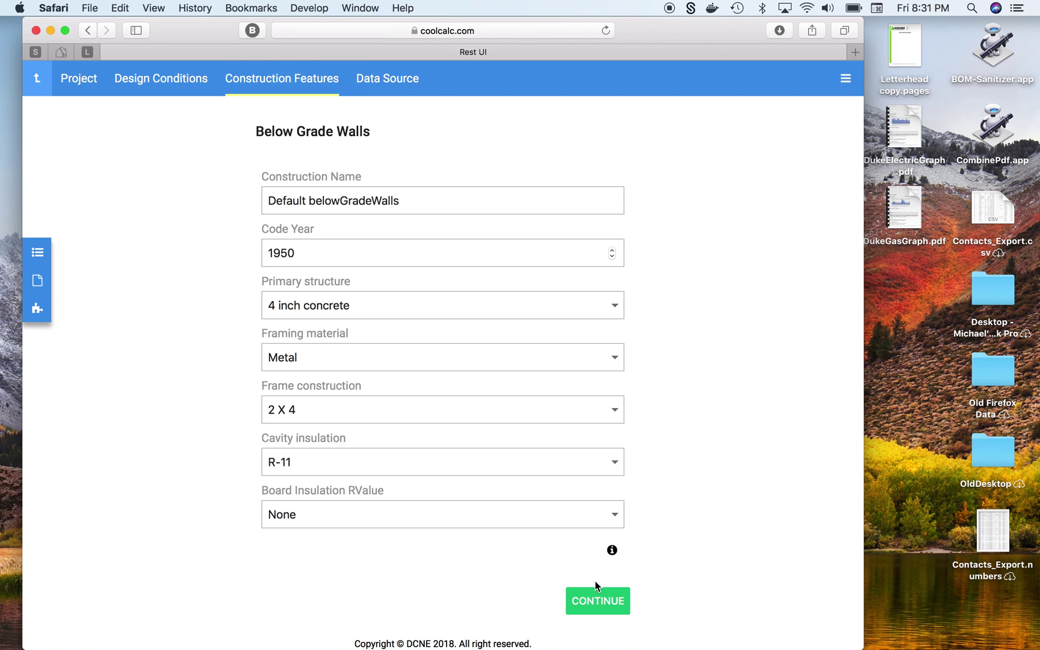
pyautogui.scroll(-1, 597, 587)
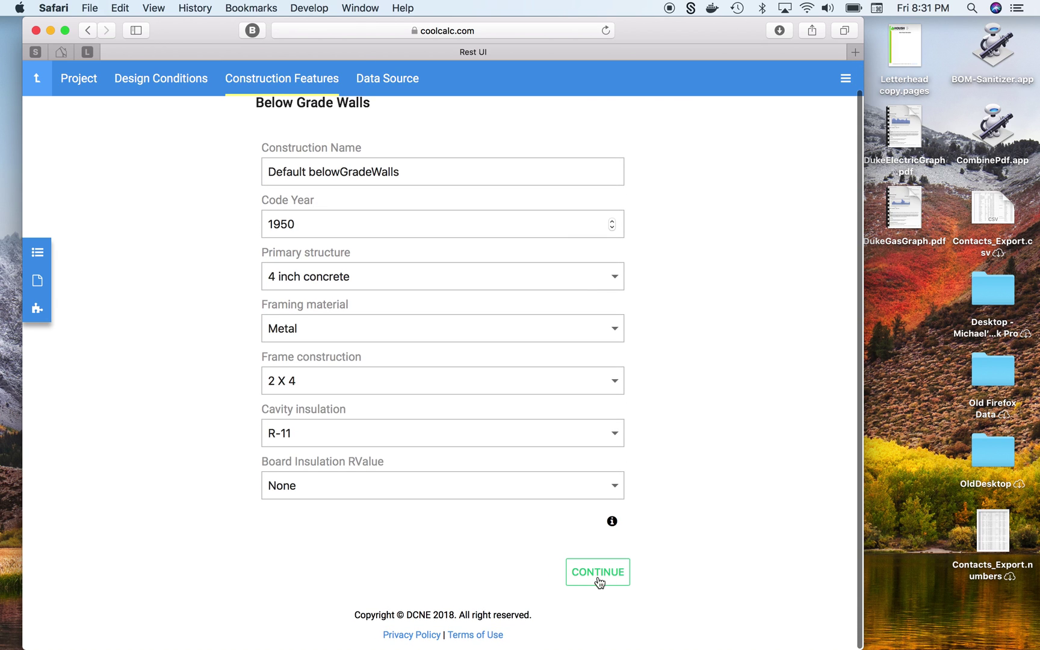
pyautogui.click(615, 277)
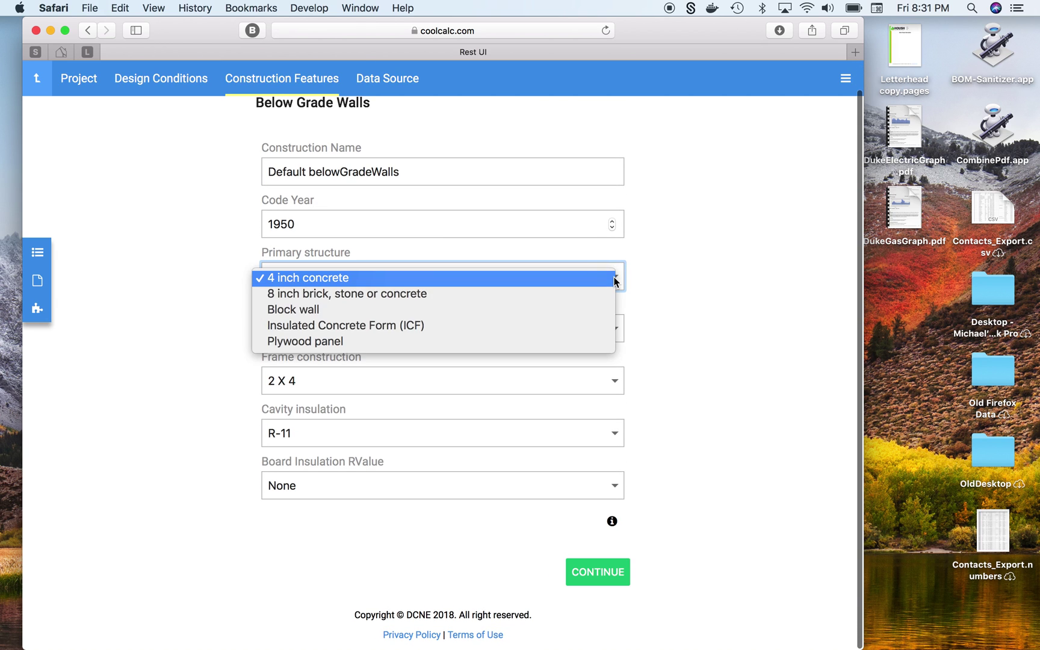
pyautogui.click(569, 292)
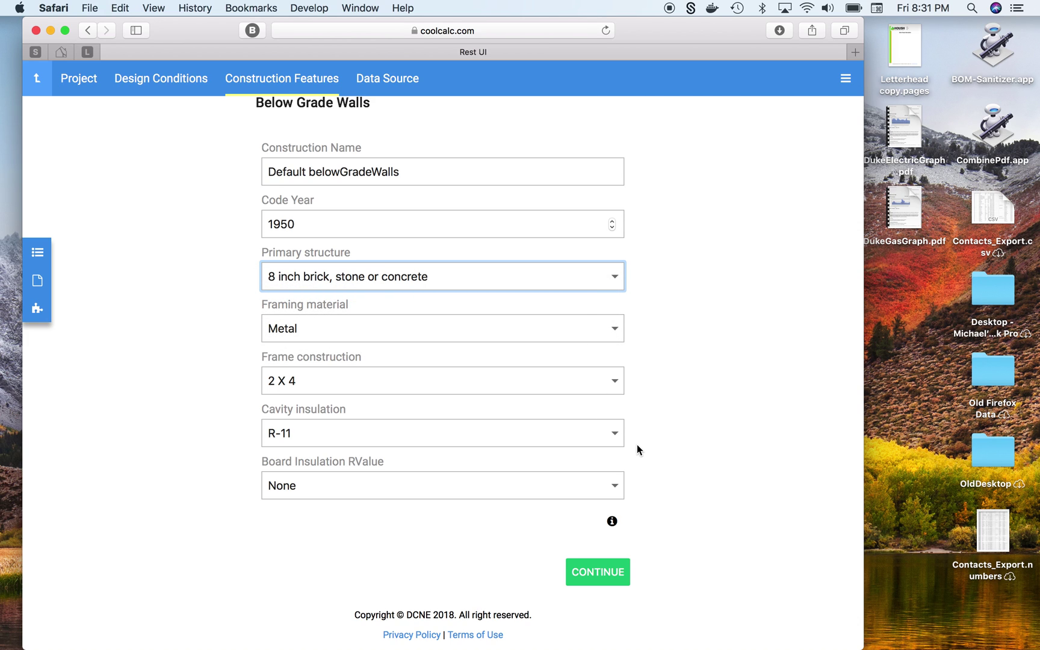
pyautogui.click(613, 385)
pyautogui.click(613, 385)
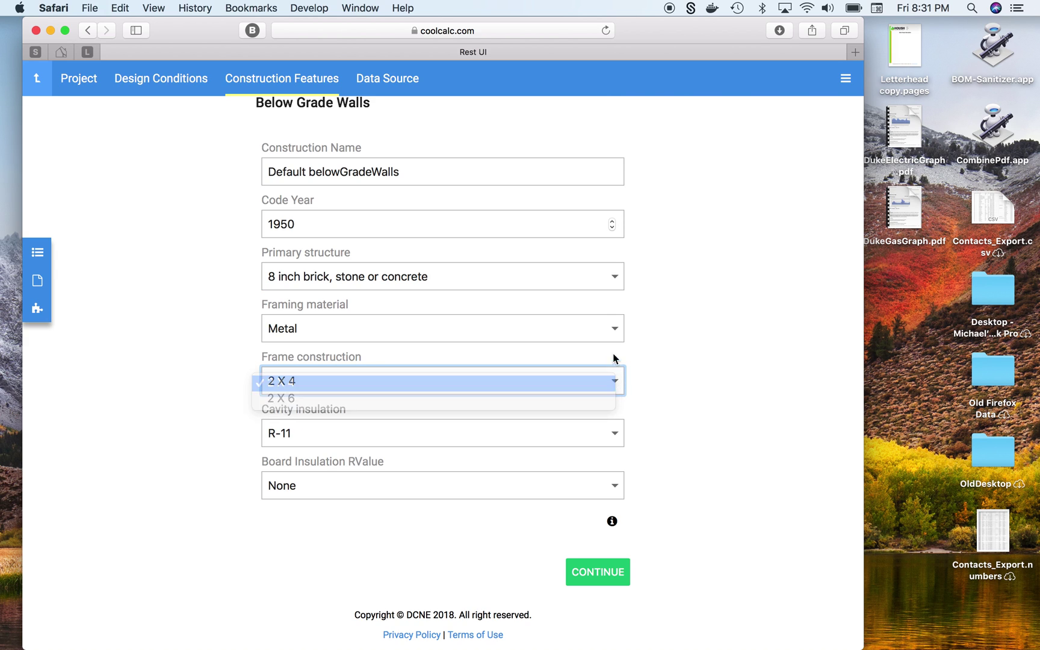
pyautogui.click(614, 328)
pyautogui.click(604, 351)
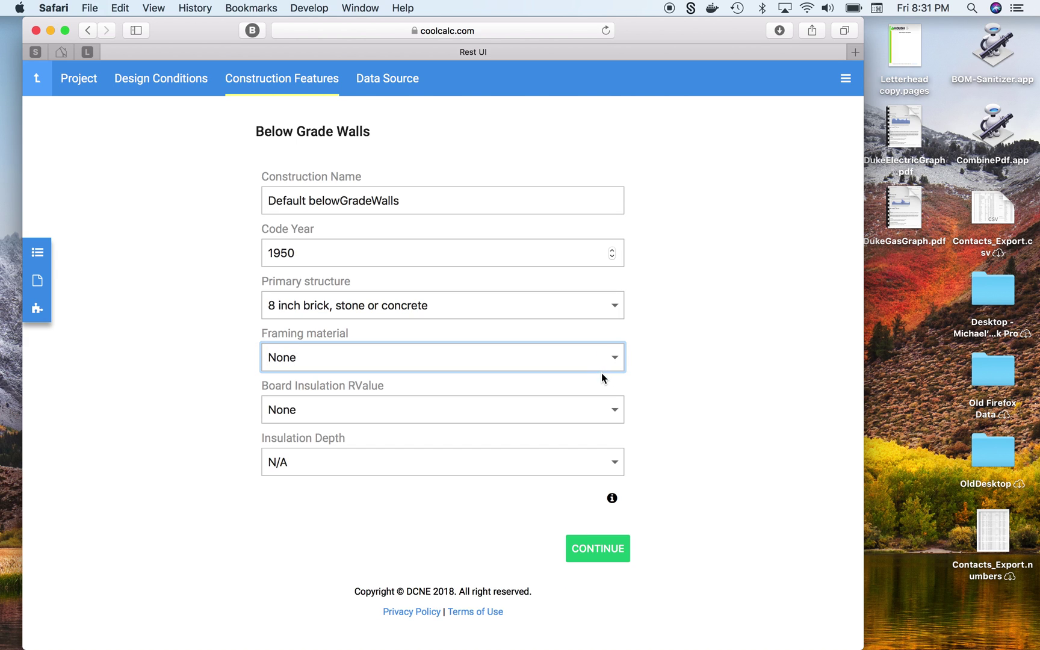
pyautogui.click(601, 549)
pyautogui.scroll(-4, 652, 448)
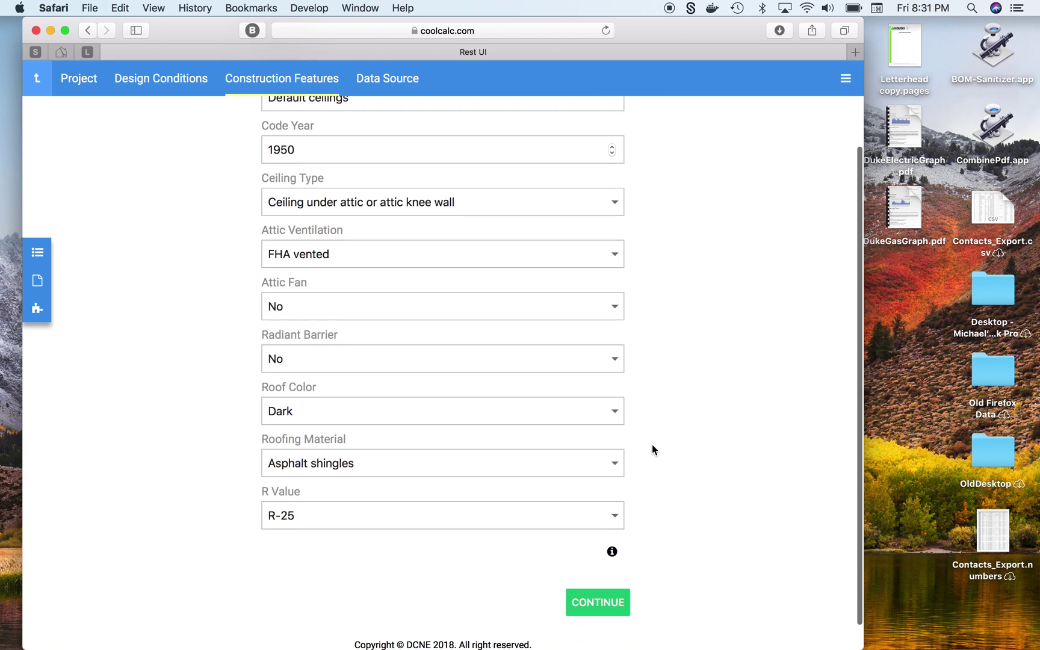
# Accept default ceilings, doors, floors, skylights and windows to reach the Data Source page
pyautogui.click(598, 584)
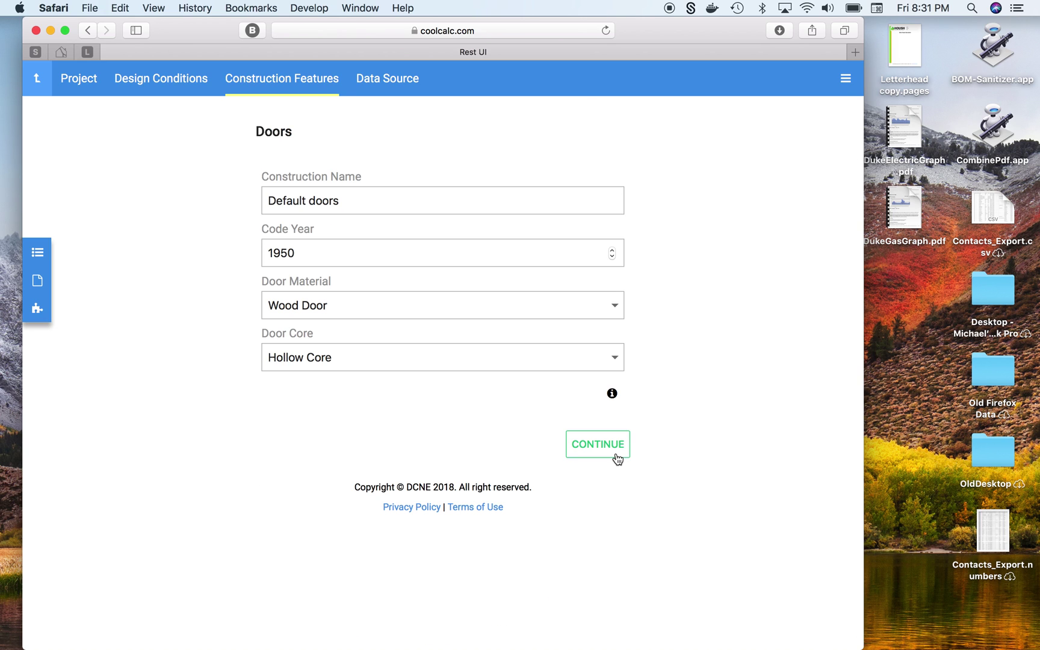
pyautogui.click(618, 459)
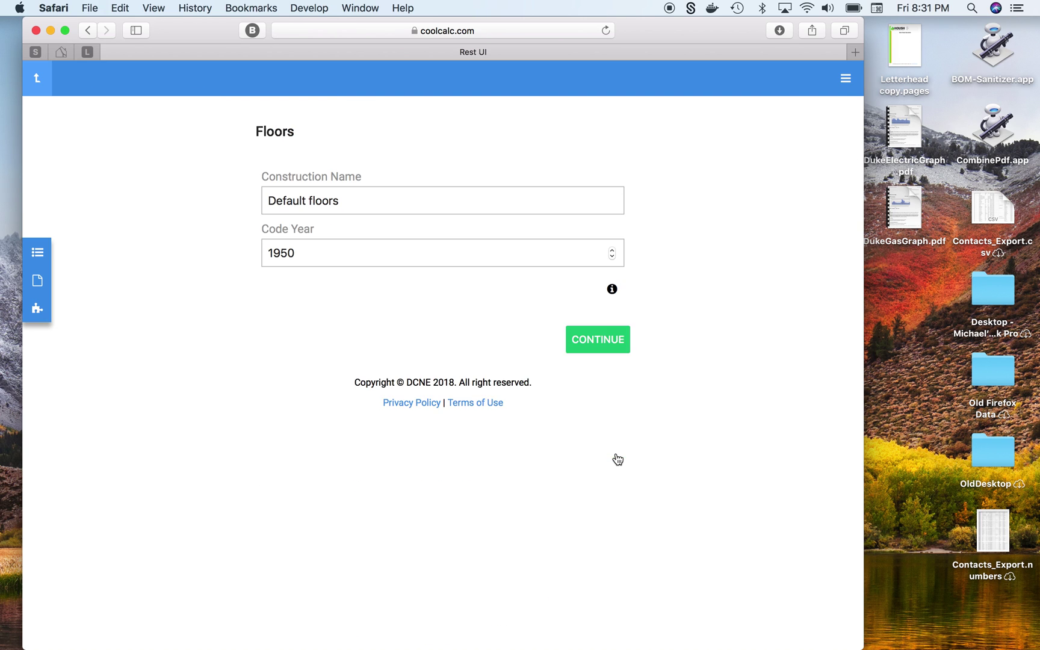
pyautogui.scroll(-1, 636, 461)
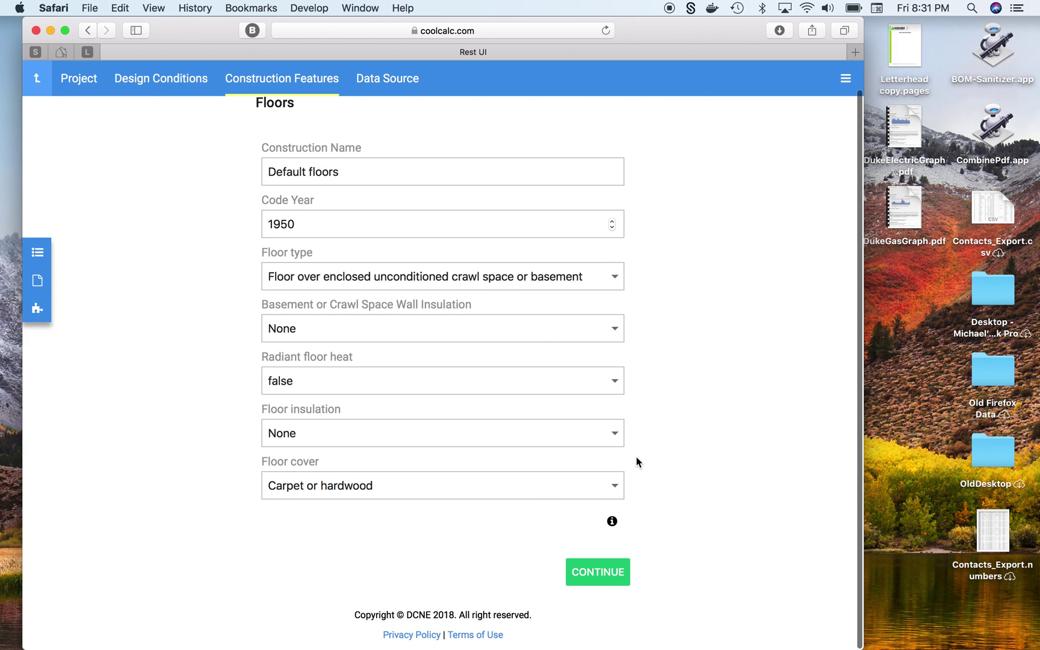
pyautogui.click(616, 573)
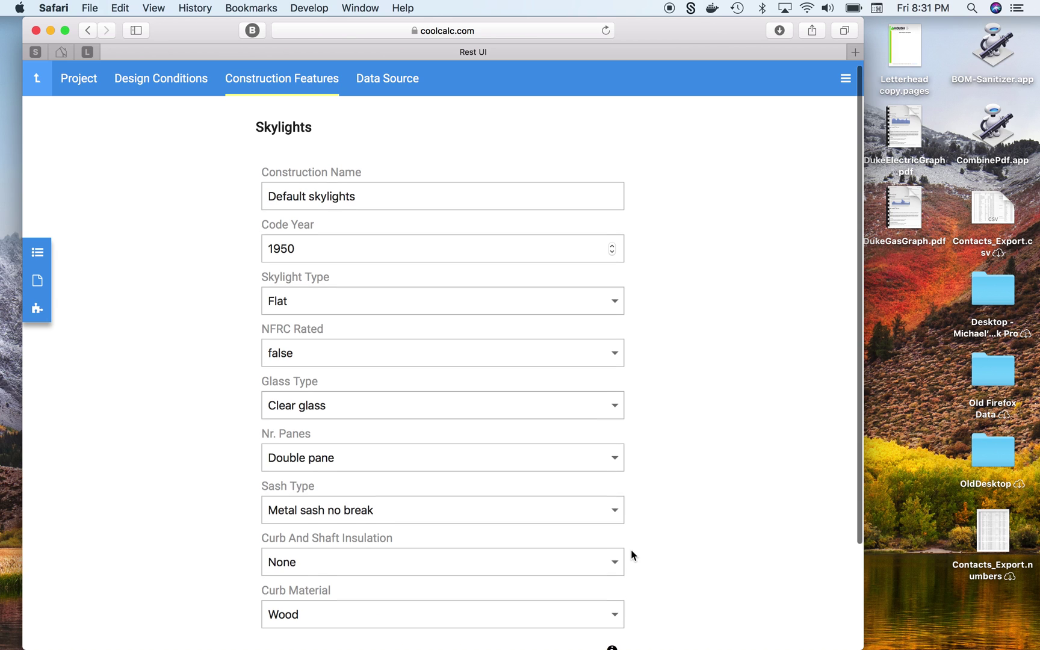
pyautogui.scroll(-3, 630, 549)
pyautogui.click(614, 573)
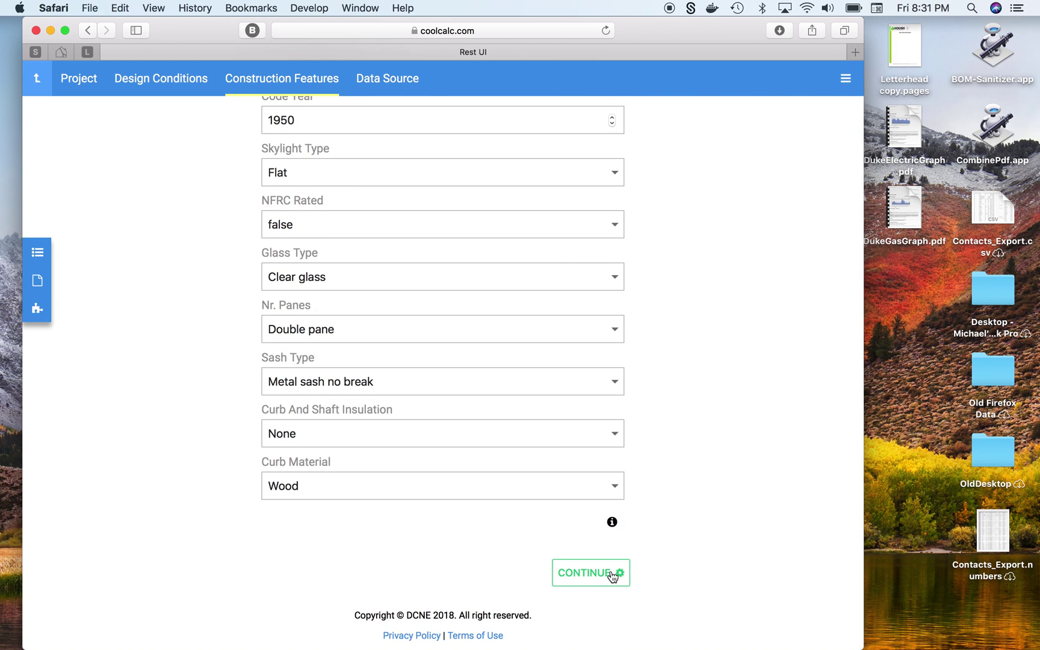
pyautogui.click(603, 596)
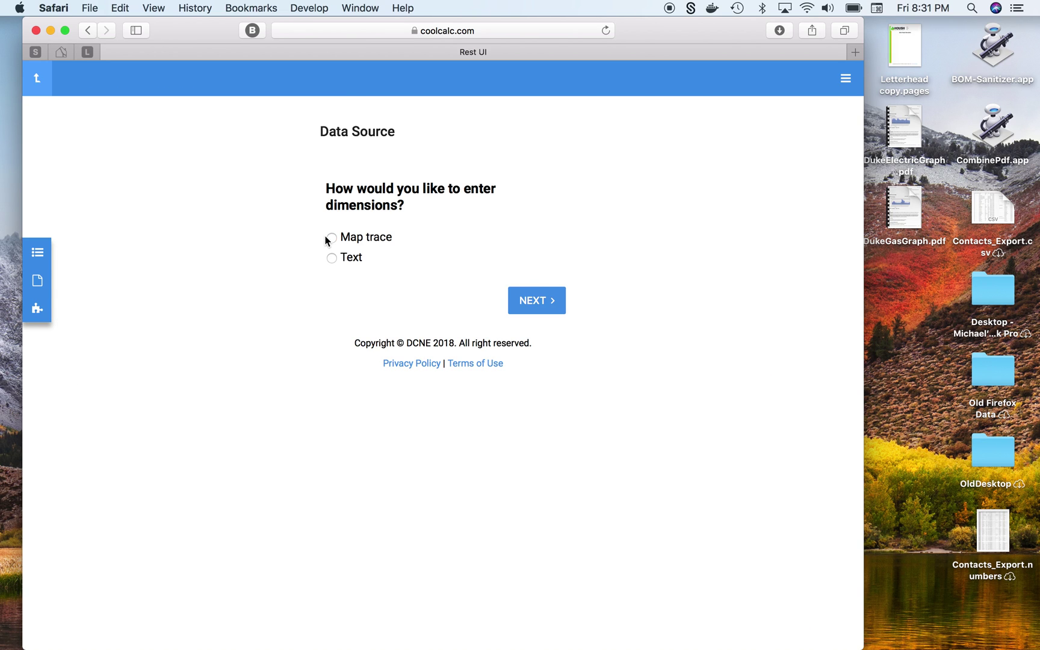
# Choose Map trace and start room 'First Floor' with above-grade height 8.0
pyautogui.click(534, 299)
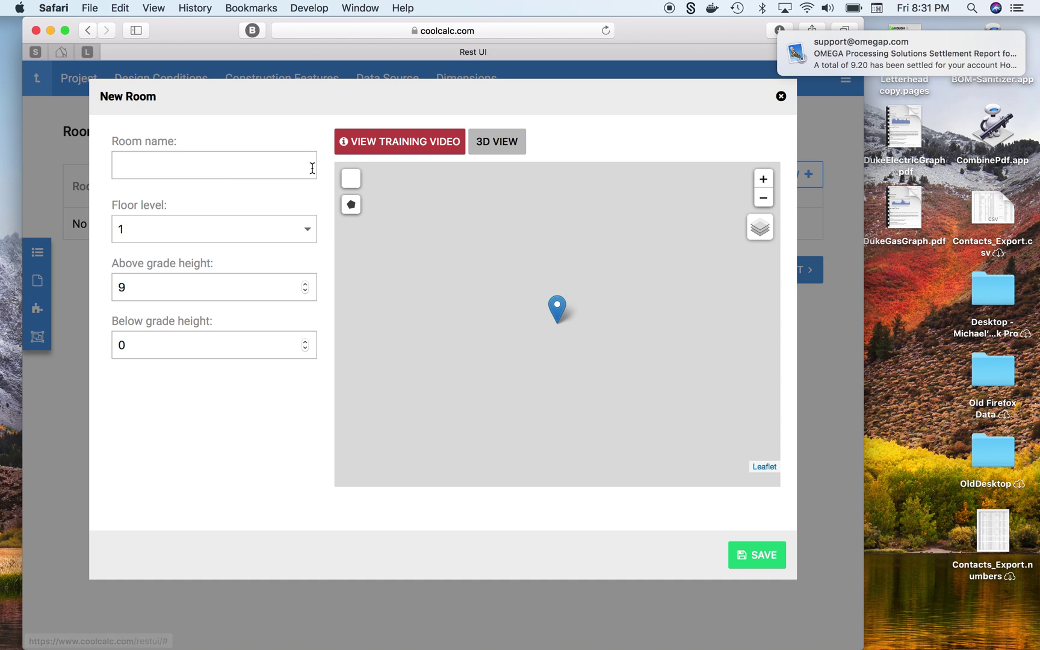
pyautogui.click(274, 160)
pyautogui.write('F')
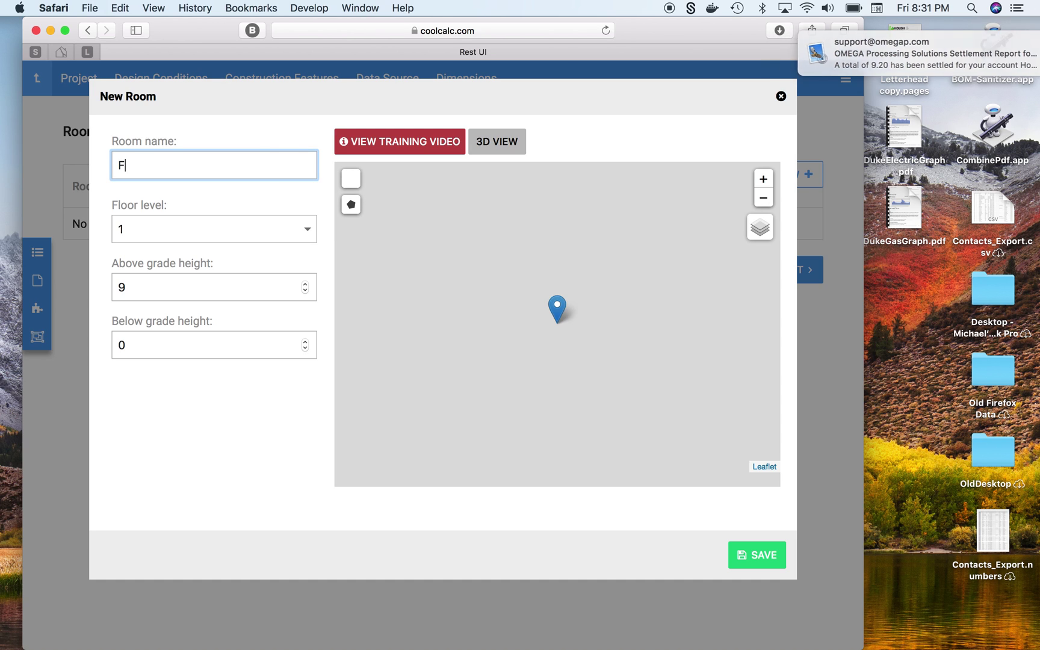
pyautogui.write('irst Floor')
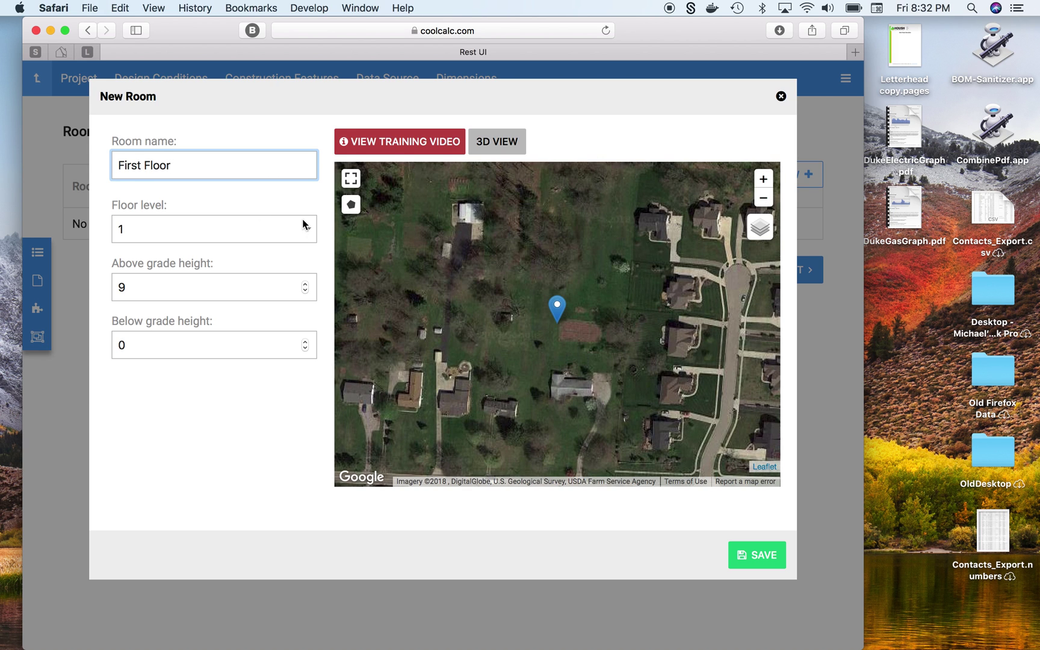
pyautogui.click(305, 291)
pyautogui.click(305, 291)
pyautogui.click(305, 291)
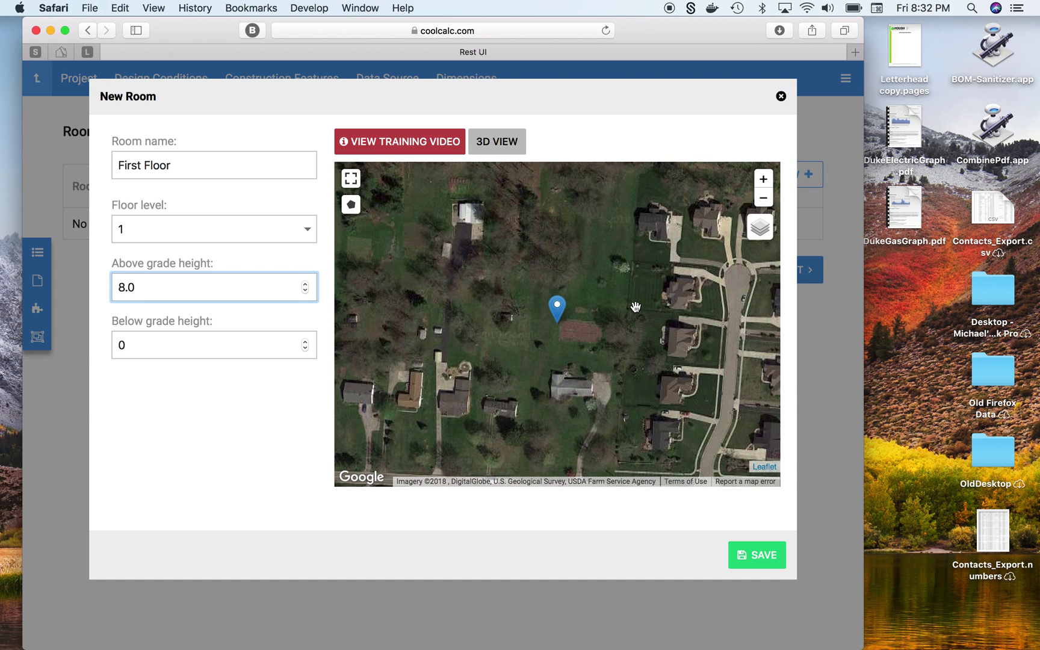
# Pan and zoom the satellite map in on the house
pyautogui.moveTo(592, 352); pyautogui.dragTo(571, 234)
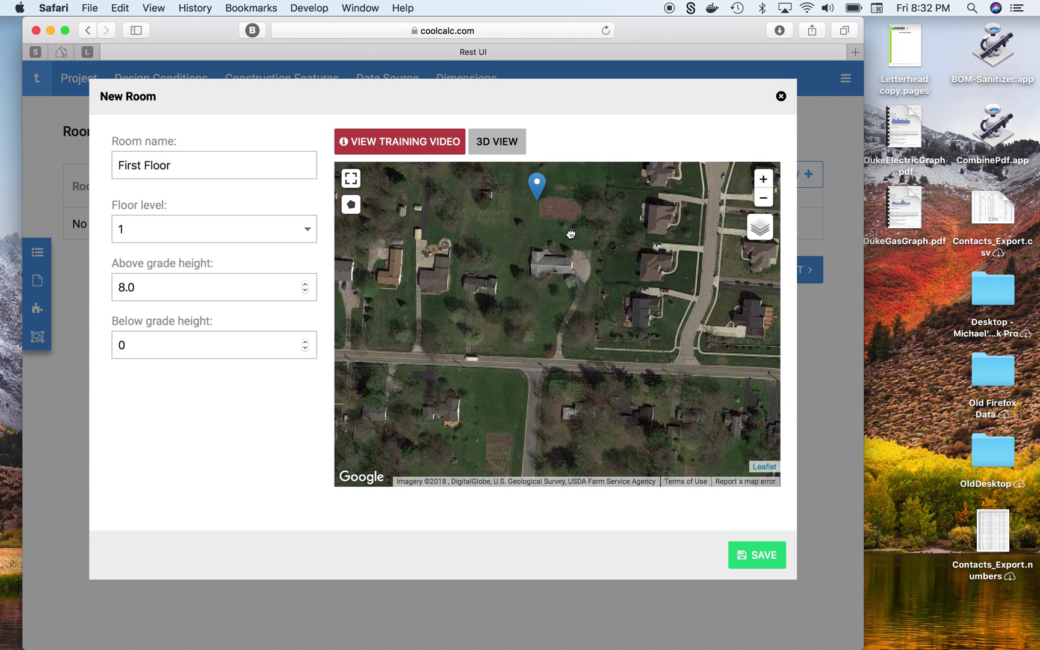
pyautogui.click(763, 180)
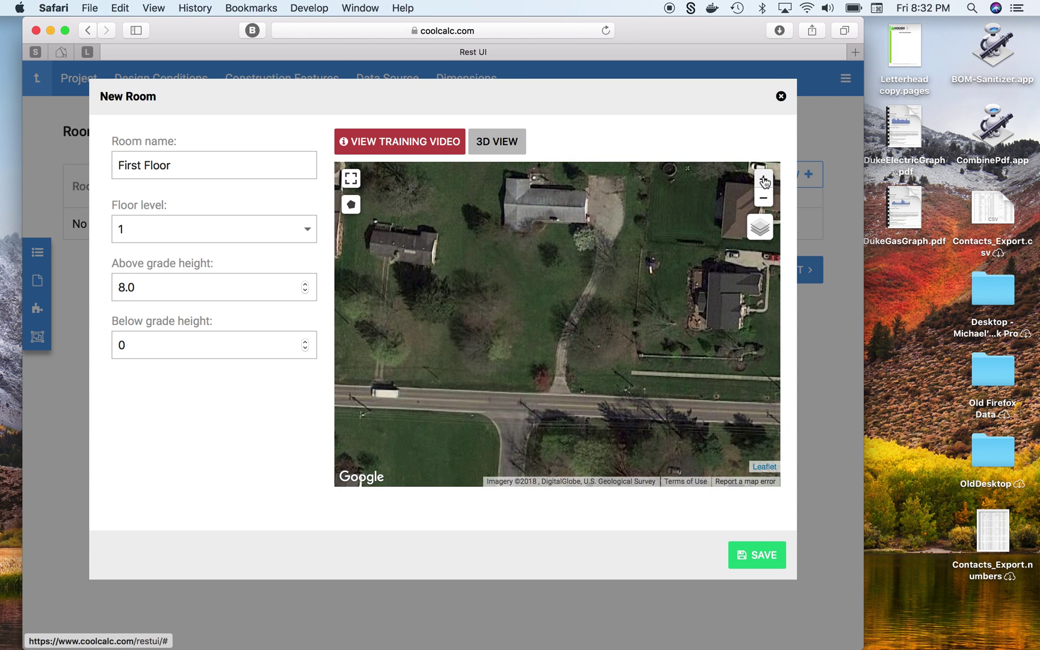
pyautogui.moveTo(681, 229); pyautogui.dragTo(685, 287)
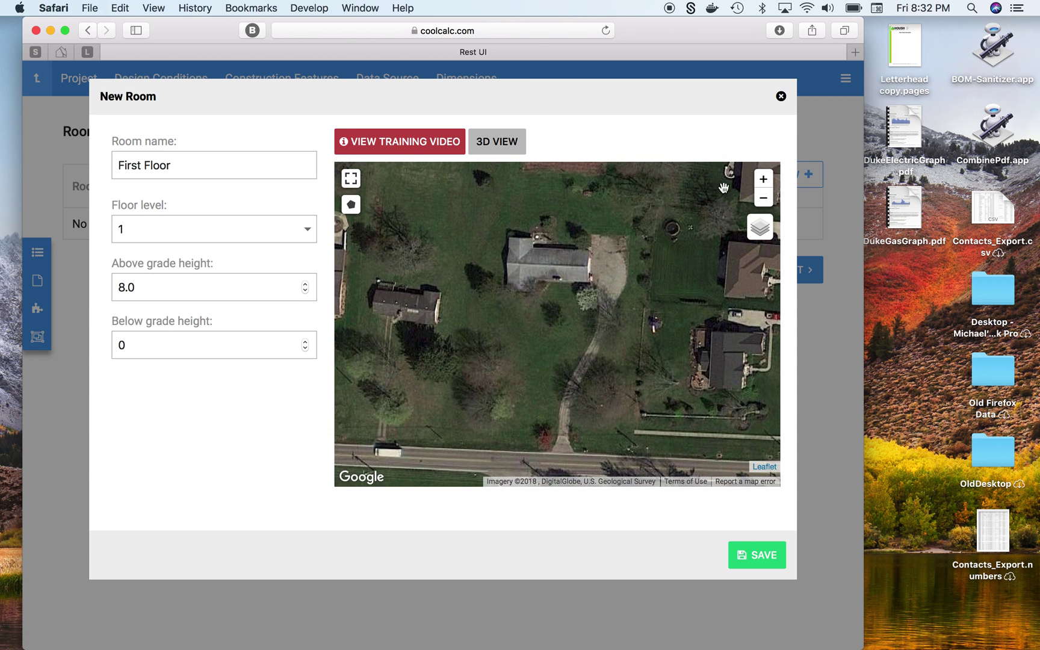
pyautogui.click(763, 179)
pyautogui.moveTo(656, 230); pyautogui.dragTo(680, 366)
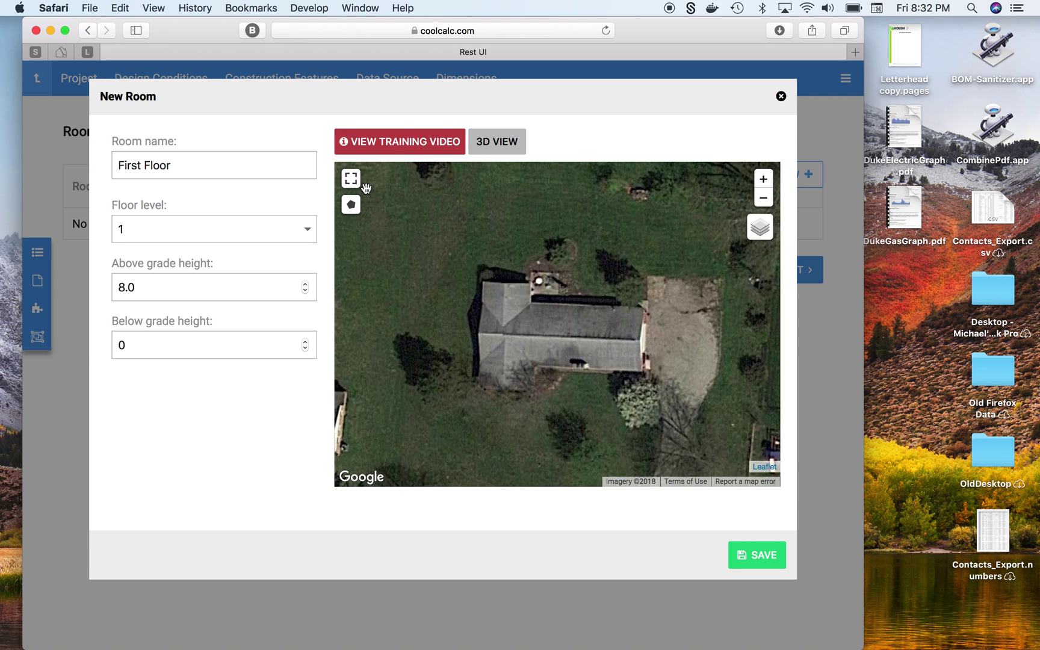
# Trace the house footprint (about 2740 ft²) corner by corner and save the First Floor room
pyautogui.click(351, 204)
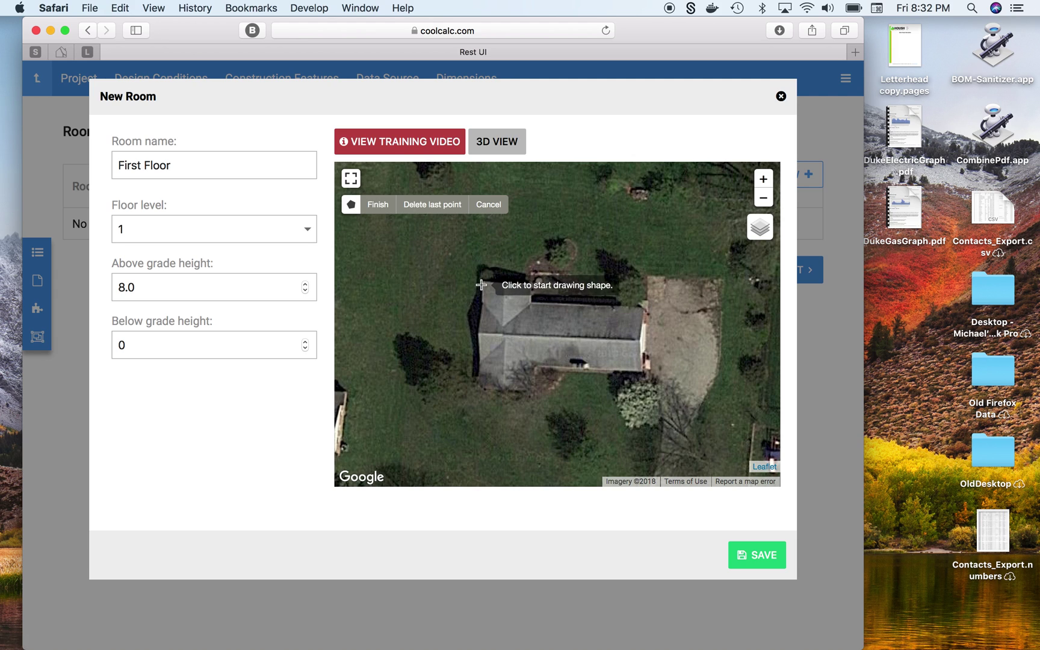
pyautogui.click(482, 282)
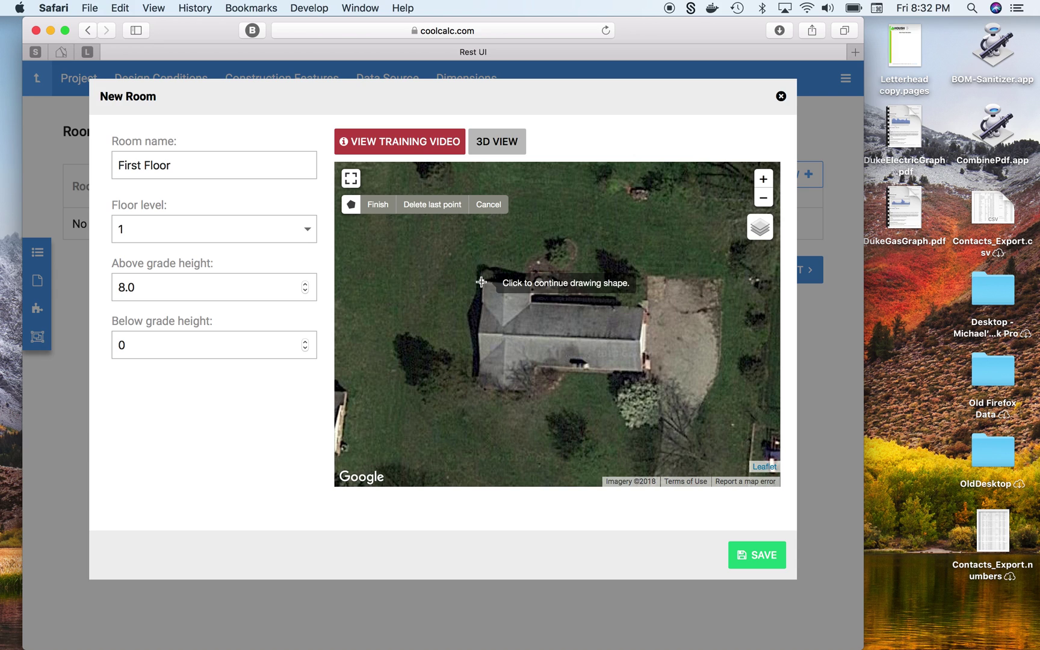
pyautogui.click(531, 283)
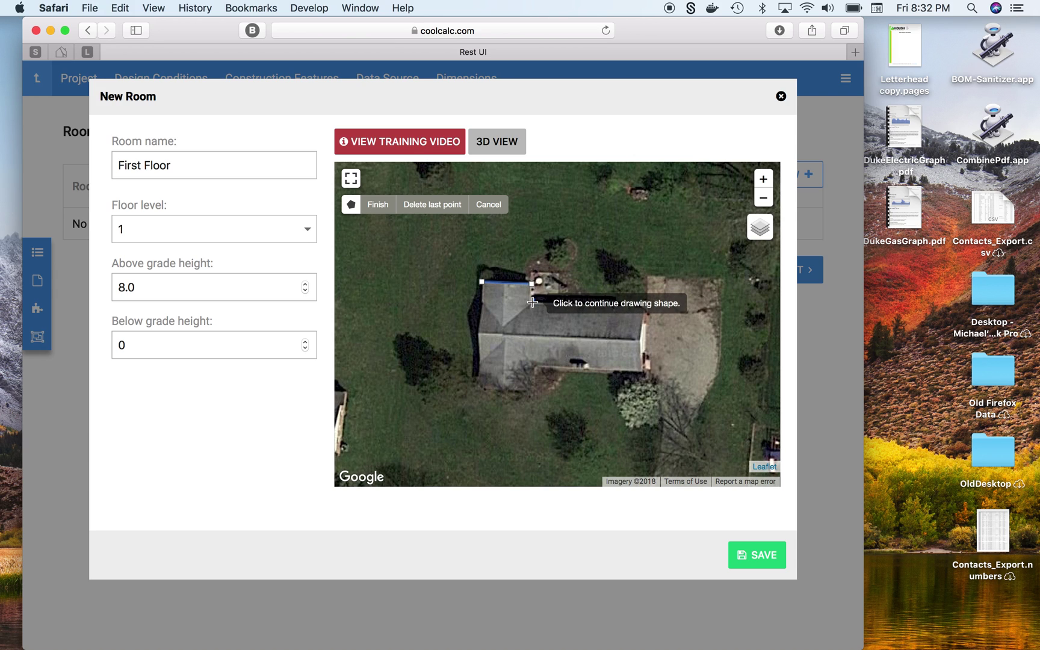
pyautogui.click(530, 302)
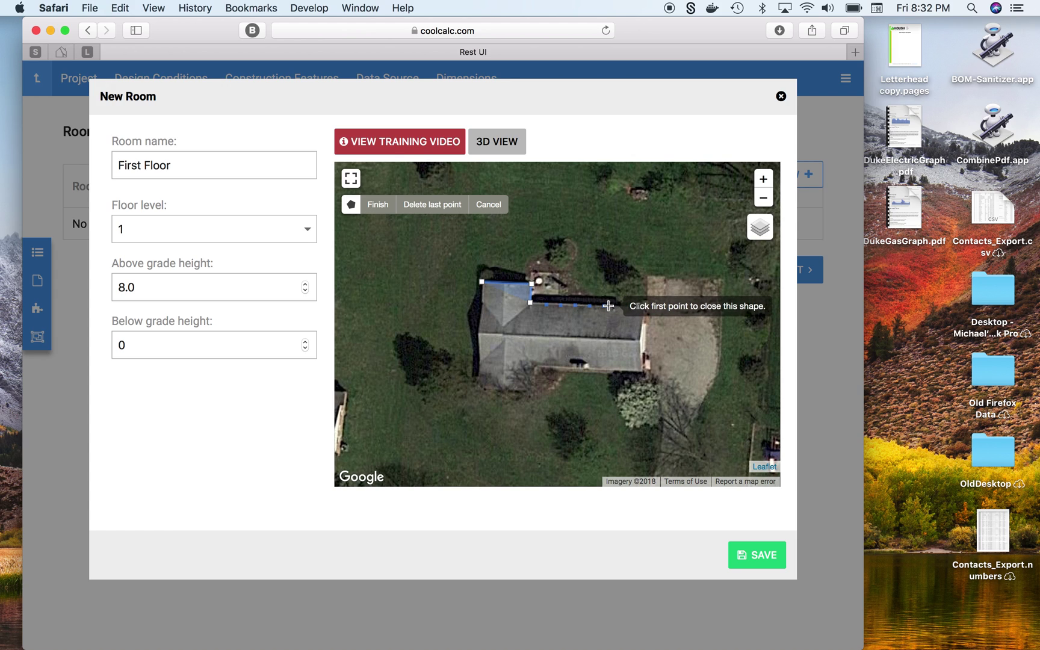
pyautogui.click(608, 305)
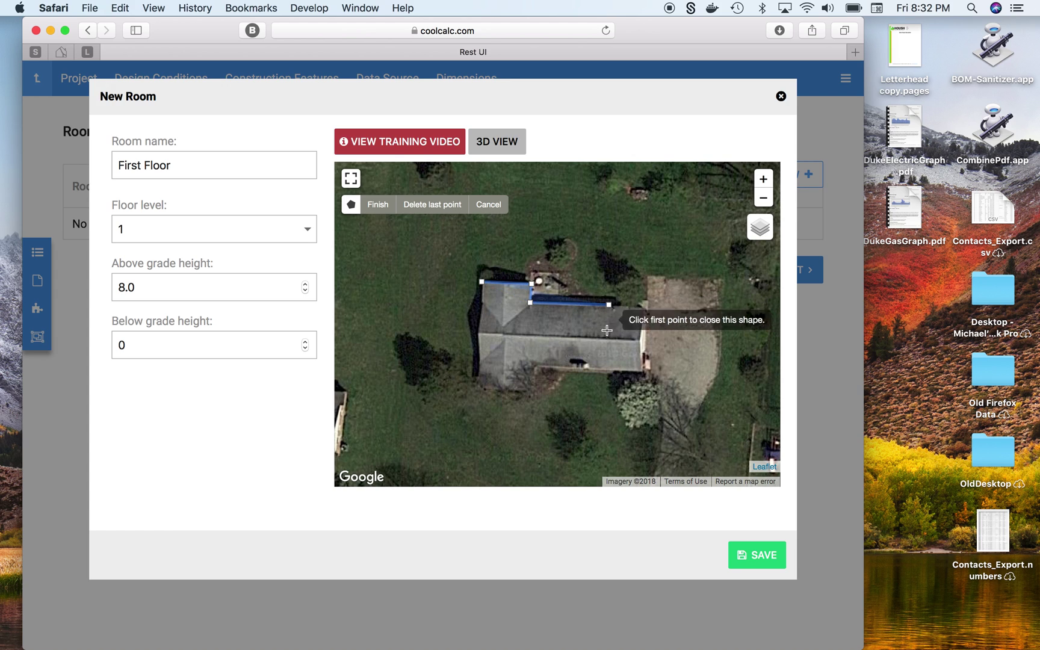
pyautogui.click(604, 369)
pyautogui.click(538, 367)
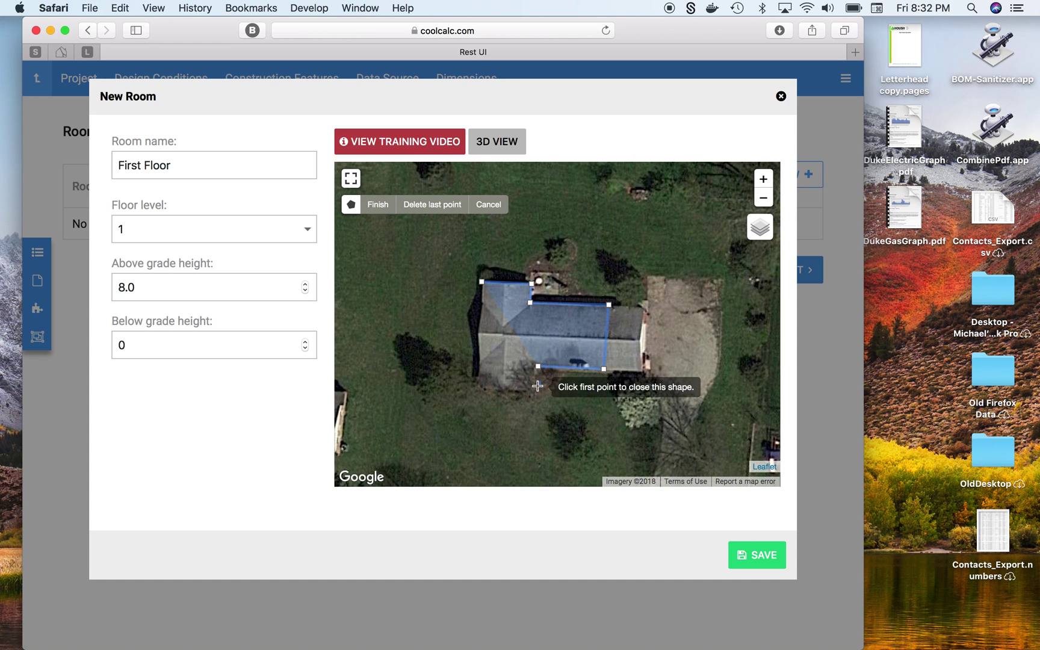
pyautogui.click(479, 381)
pyautogui.click(481, 281)
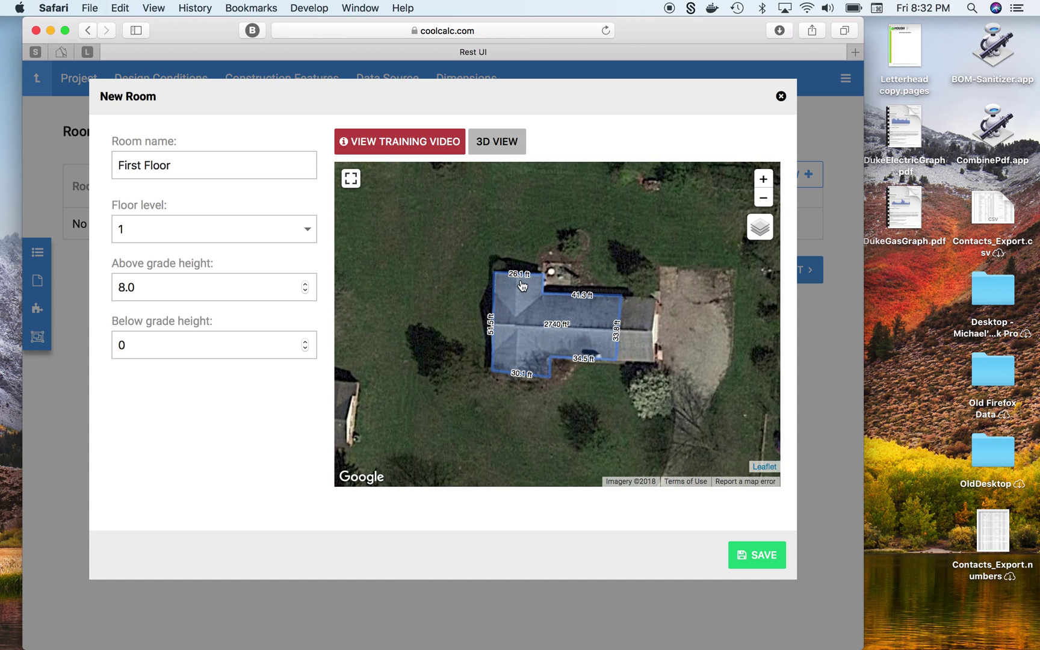
pyautogui.click(522, 285)
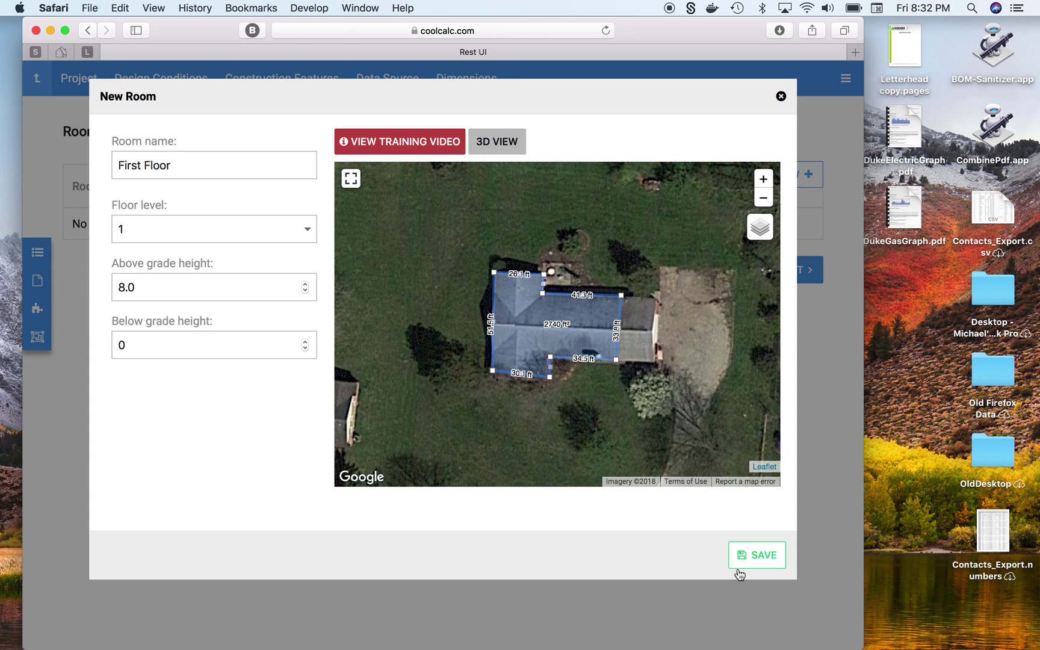
pyautogui.click(754, 560)
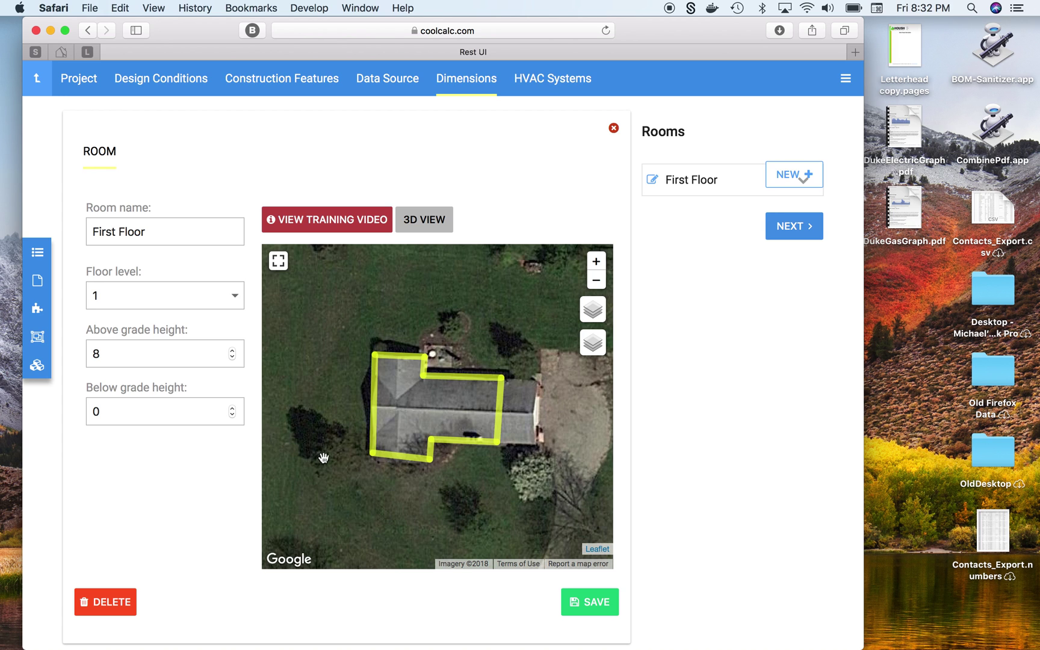
# Pan the satellite map to recentre the yellow First Floor outline
pyautogui.moveTo(347, 445); pyautogui.dragTo(376, 451)
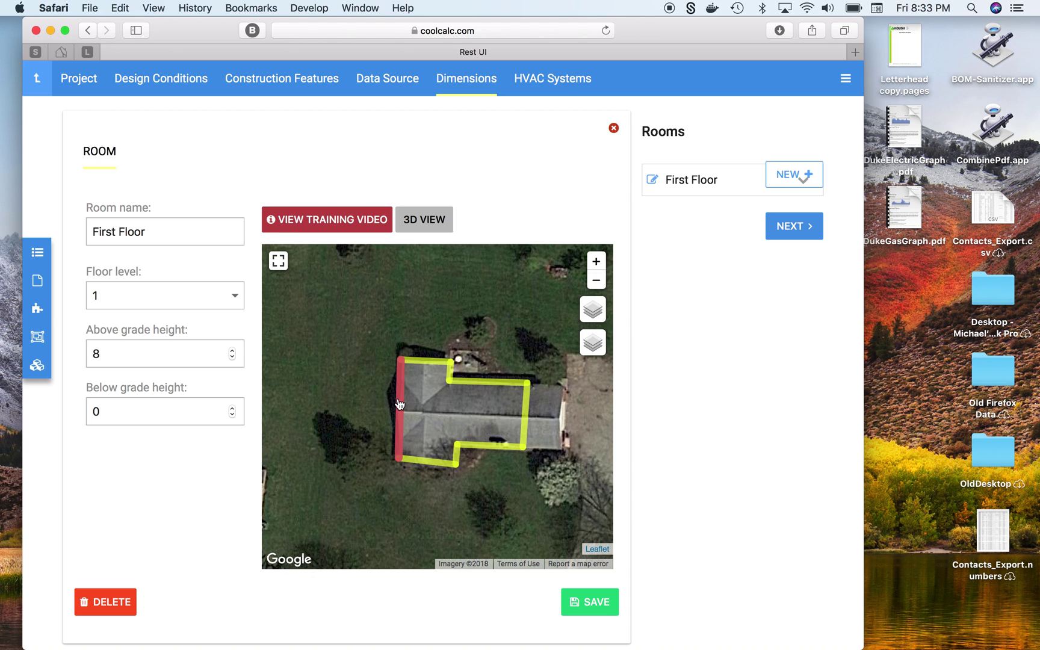
# Set the 10.6-length east wall's window area to None and number of doors to 1
pyautogui.click(459, 455)
pyautogui.scroll(-1, 416, 242)
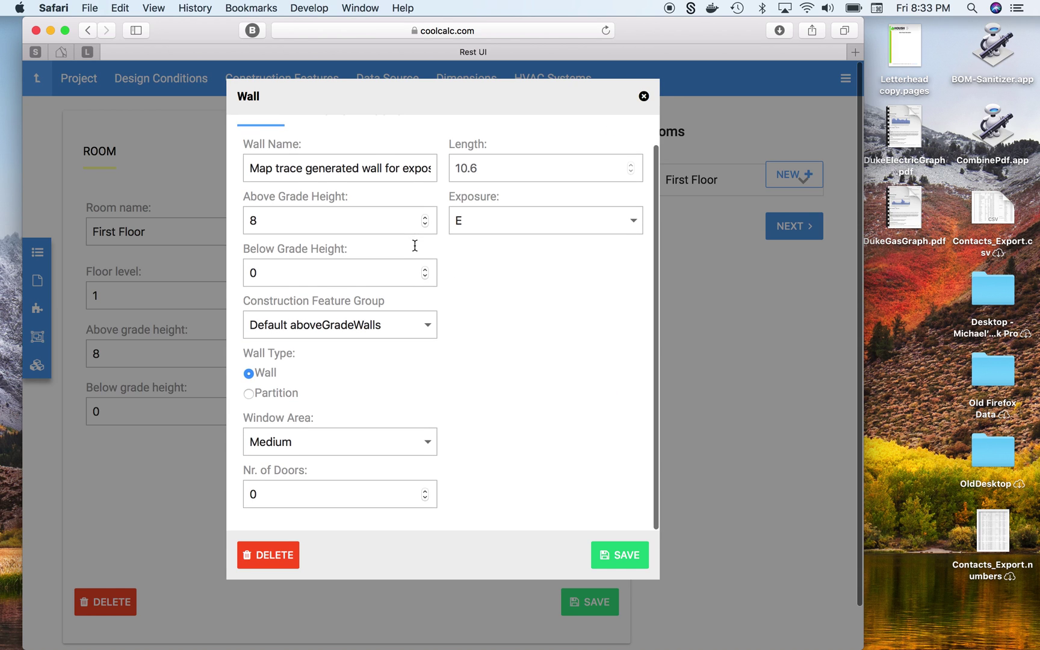
pyautogui.click(425, 448)
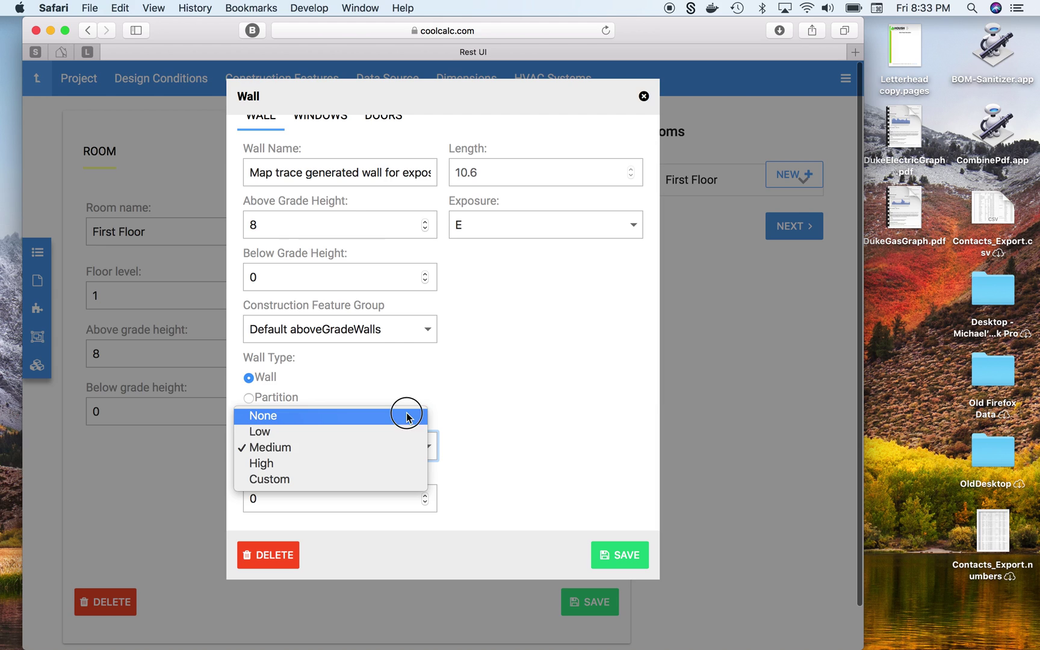
pyautogui.click(407, 414)
pyautogui.click(425, 495)
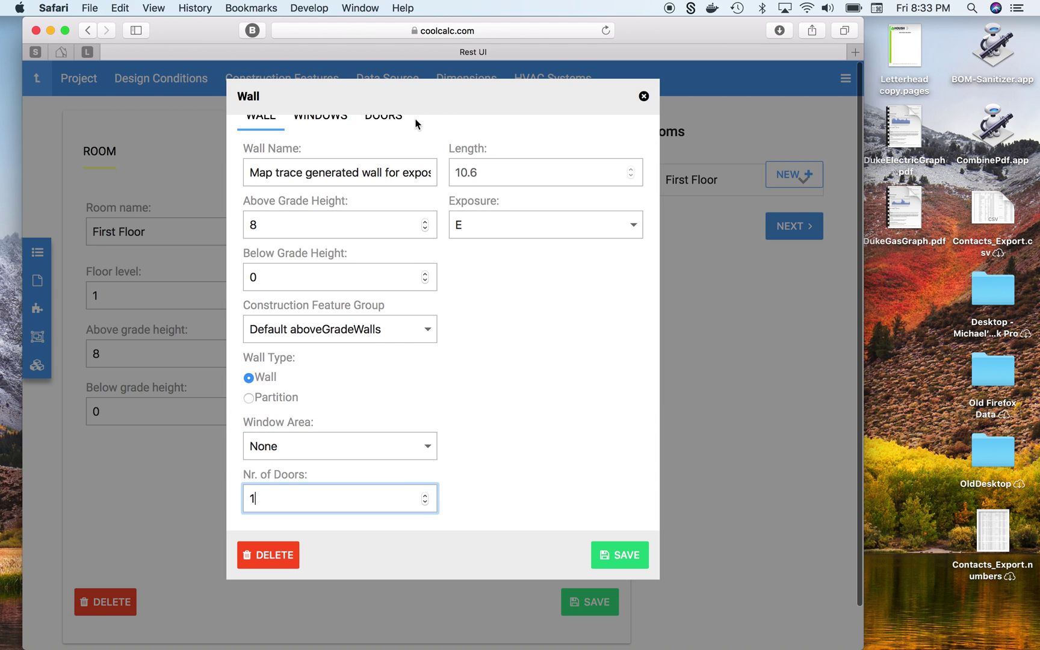
pyautogui.scroll(1, 408, 168)
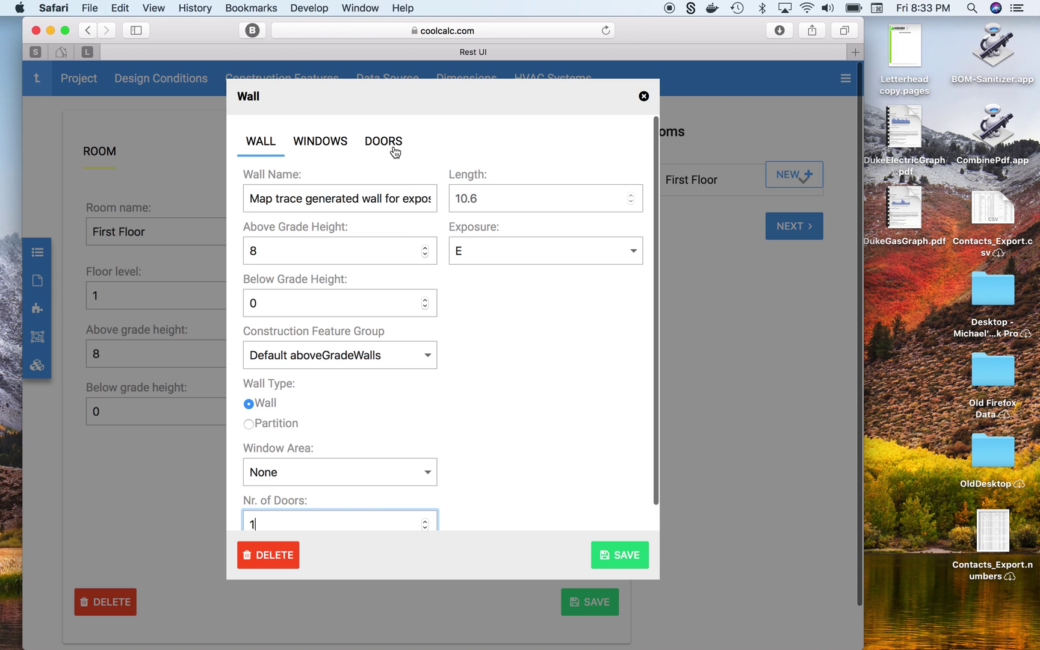
# Add a 'Front Door' with 0 Pct. Glass to the wall's door list
pyautogui.click(392, 142)
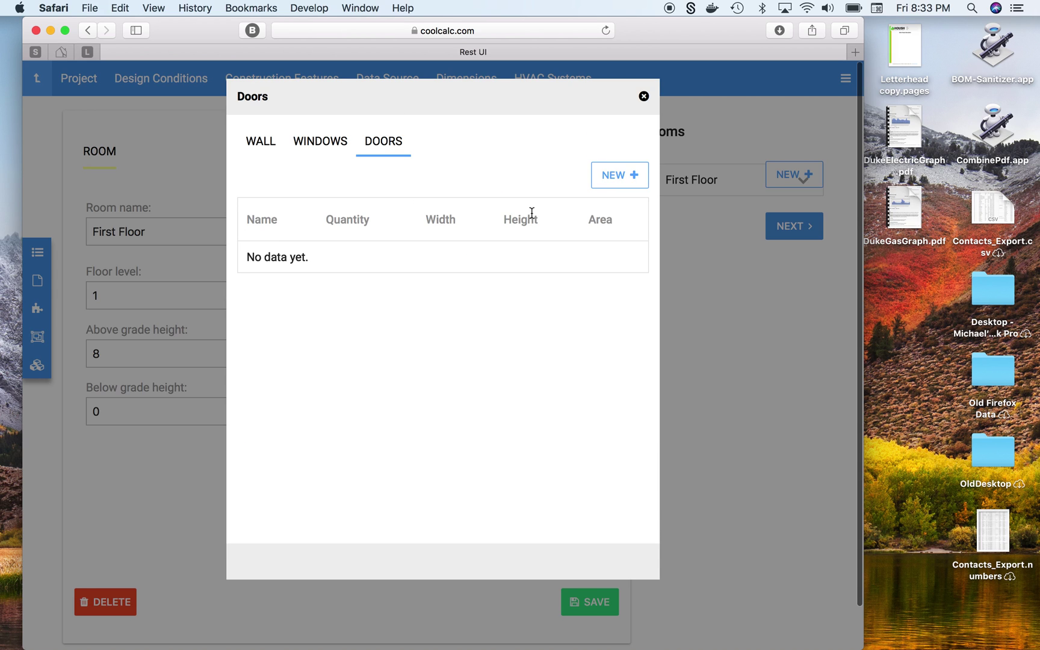
pyautogui.click(624, 173)
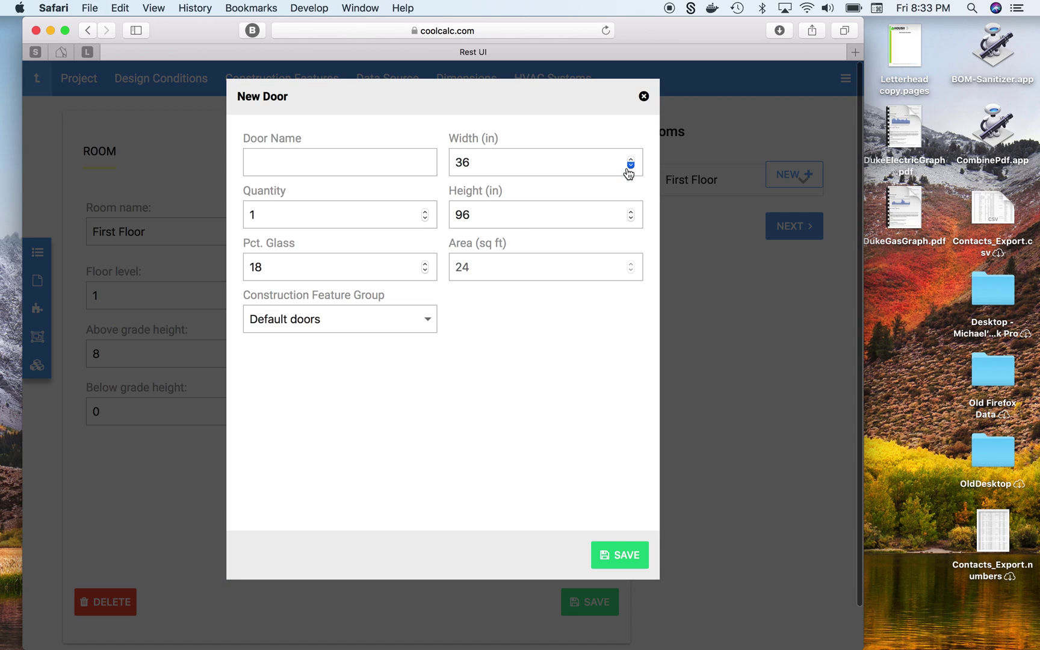
pyautogui.click(385, 160)
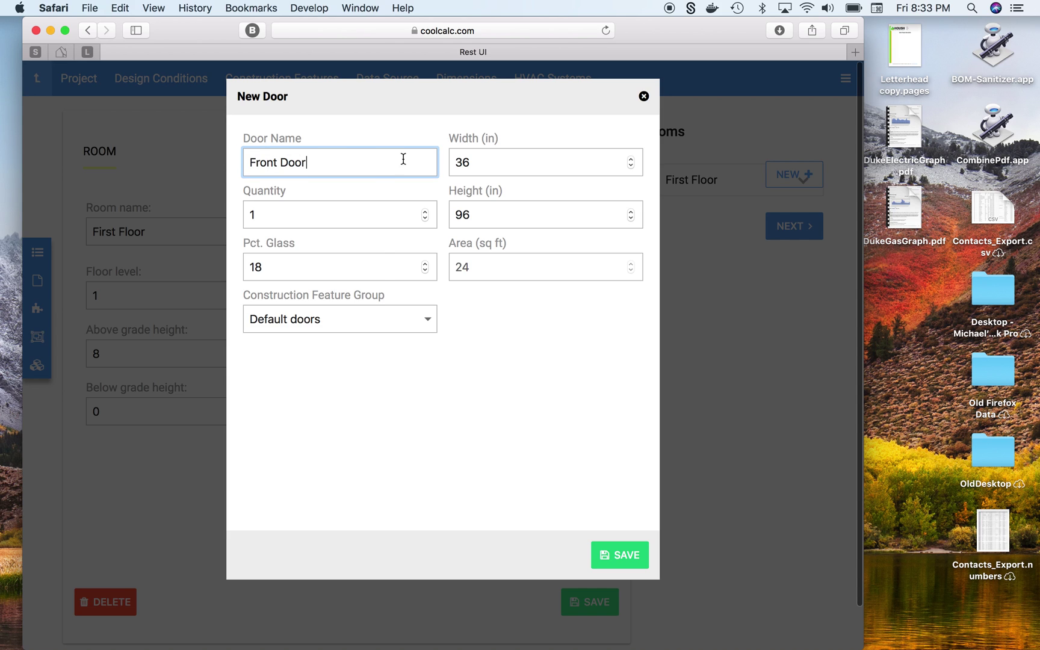
pyautogui.click(455, 432)
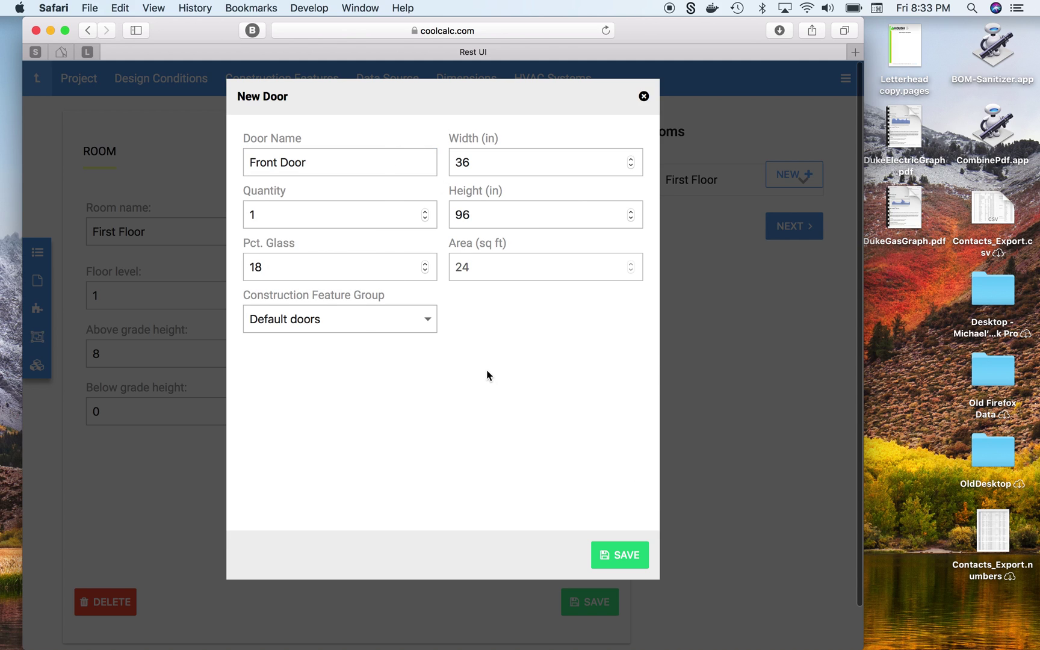
pyautogui.doubleClick(407, 268)
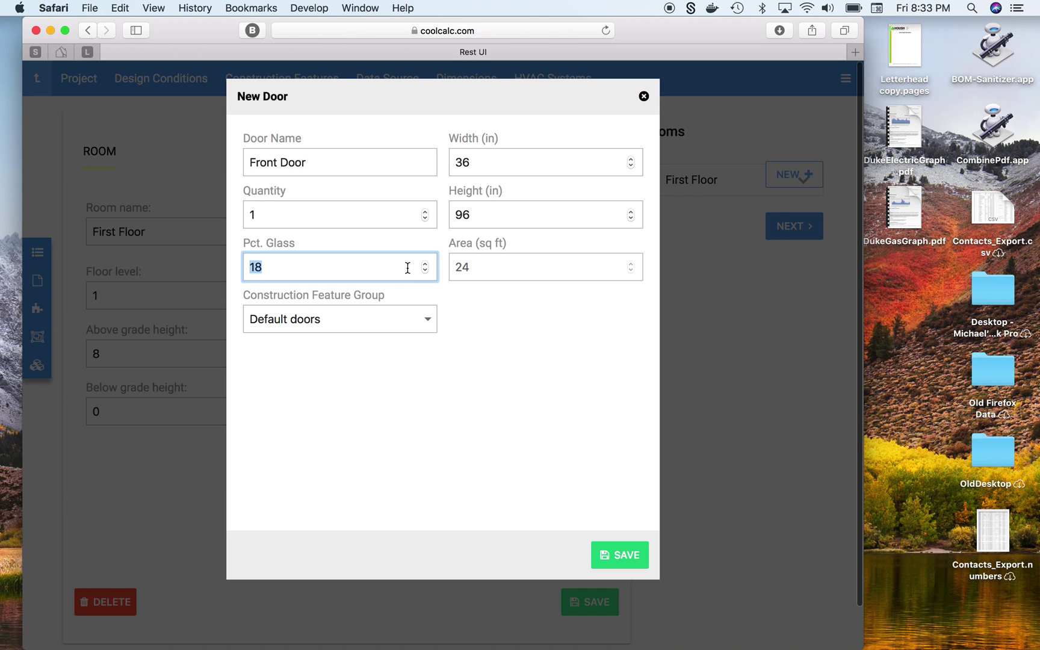
pyautogui.write('0')
pyautogui.click(428, 343)
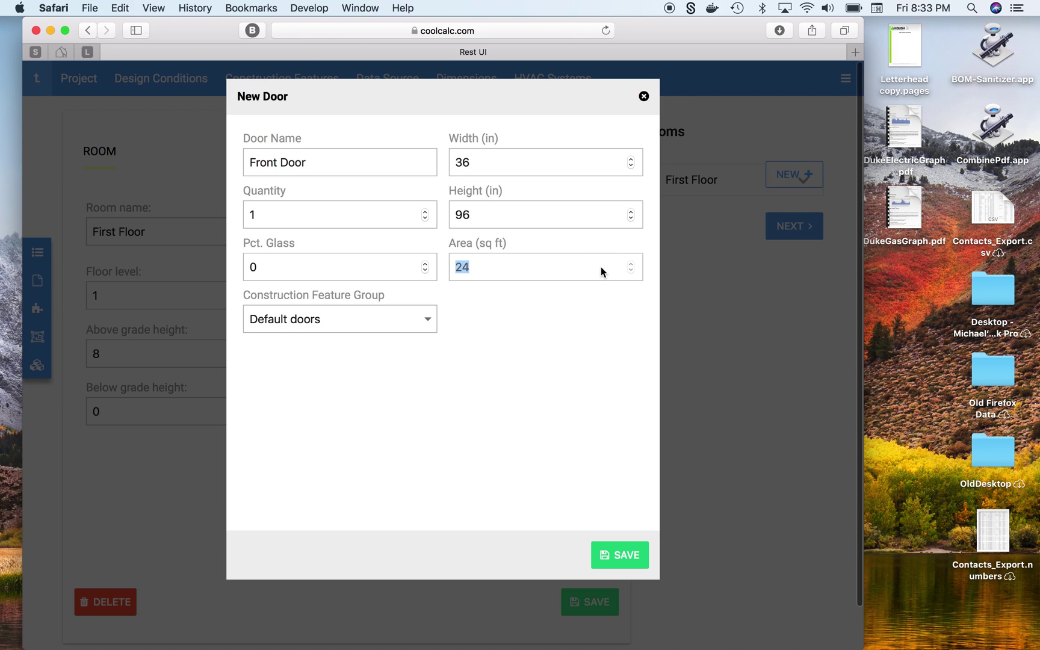
pyautogui.click(578, 325)
pyautogui.scroll(-2, 580, 387)
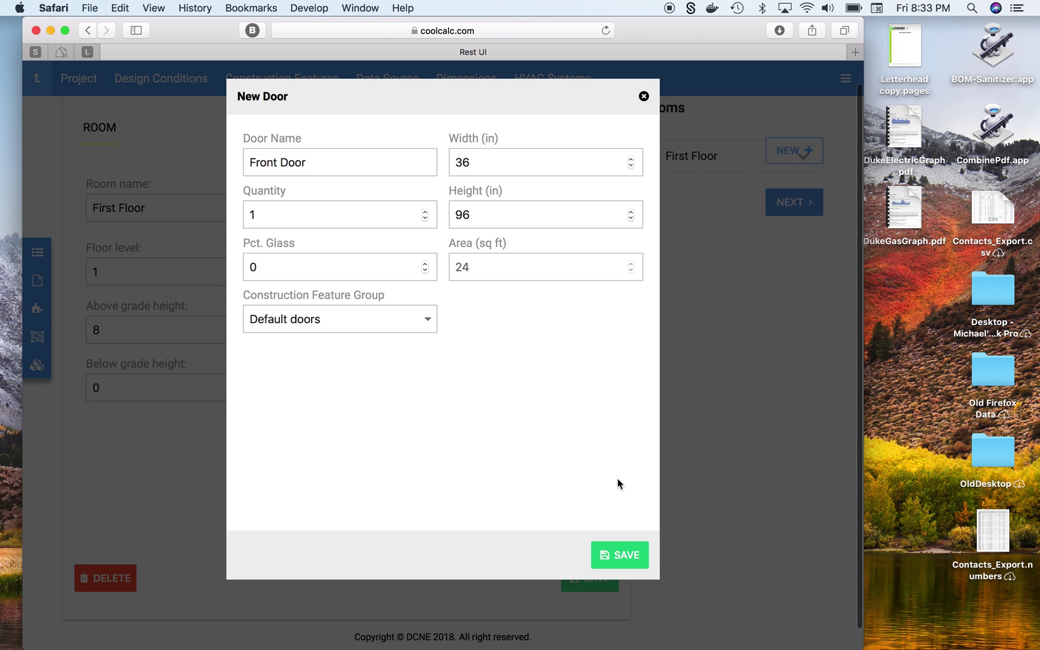
pyautogui.click(627, 550)
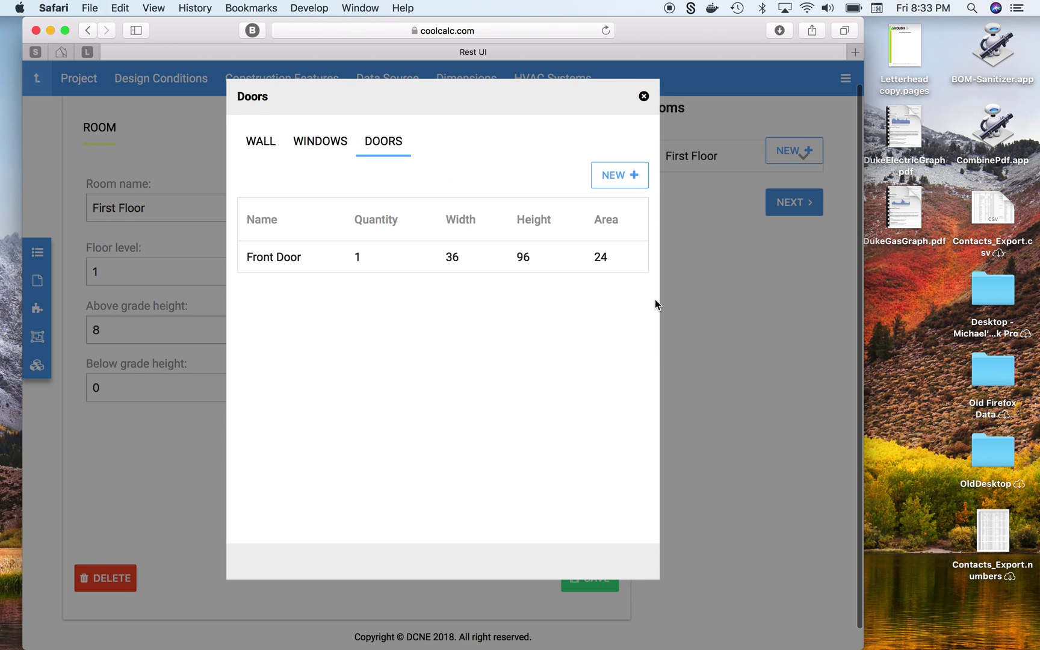
# Close the door list and return to the Construction Features wall tables
pyautogui.click(644, 97)
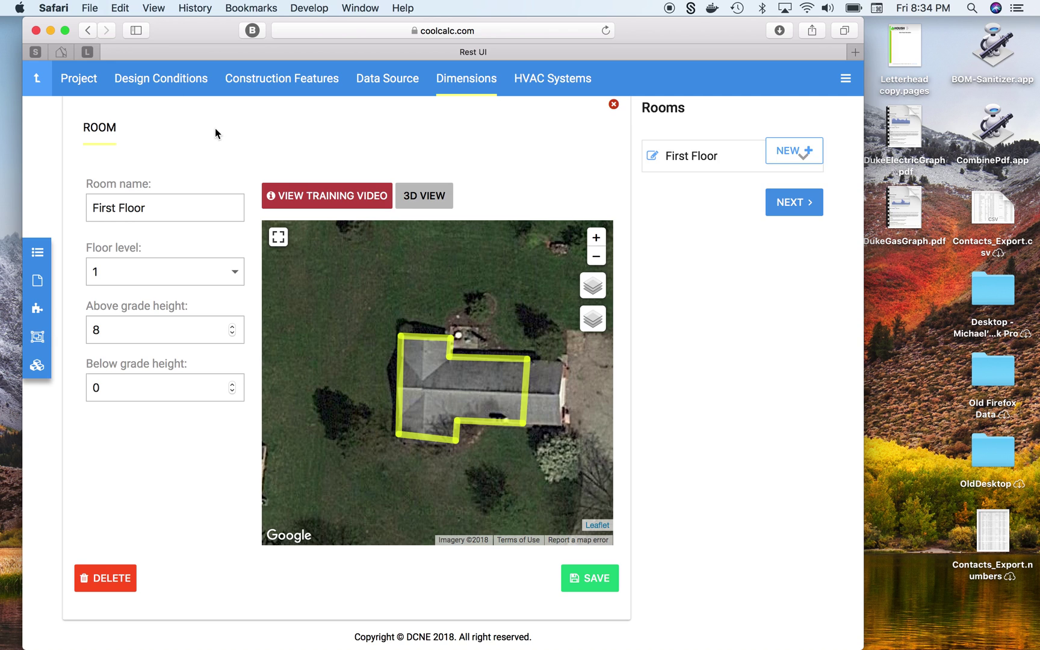
pyautogui.click(289, 84)
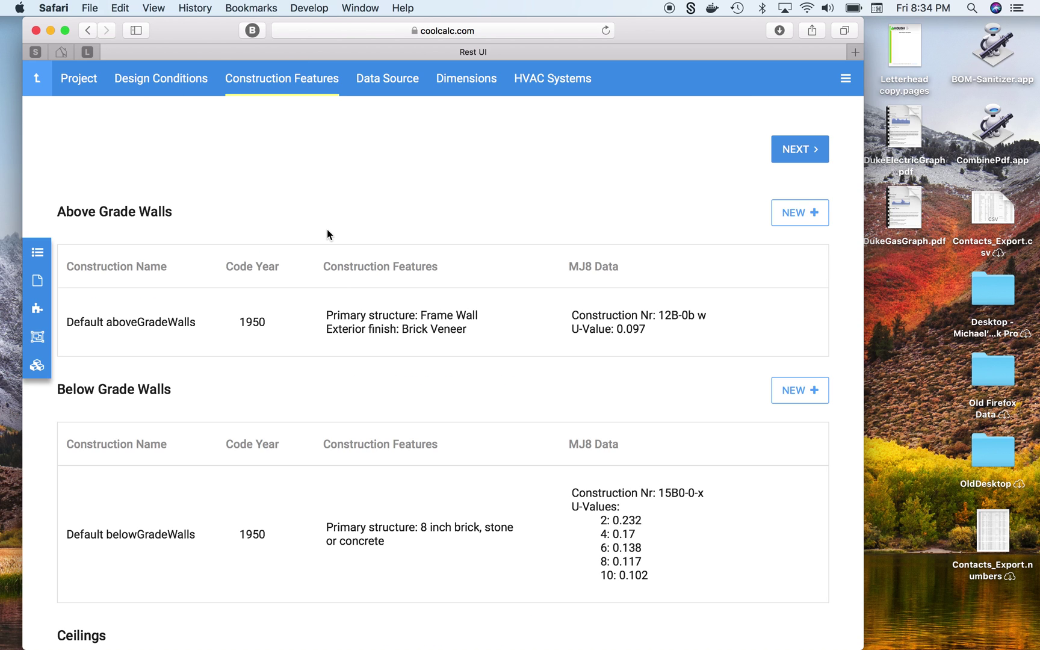
pyautogui.scroll(-1, 337, 274)
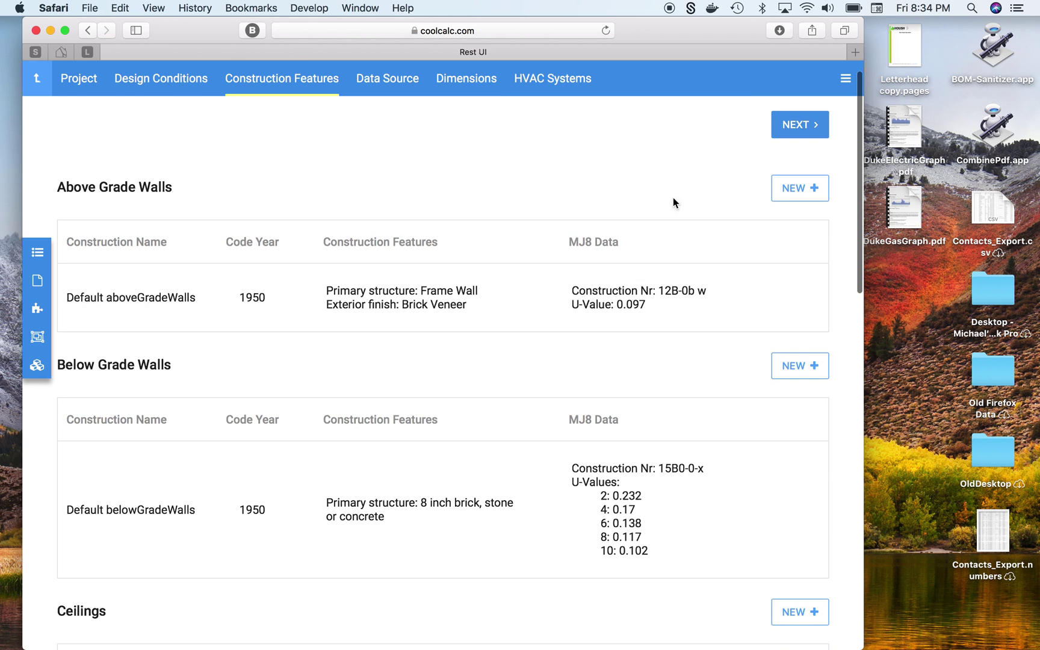
# Add above-grade wall construction 'Garage Partition' with Frame Wall structure and Wood framing
pyautogui.click(805, 189)
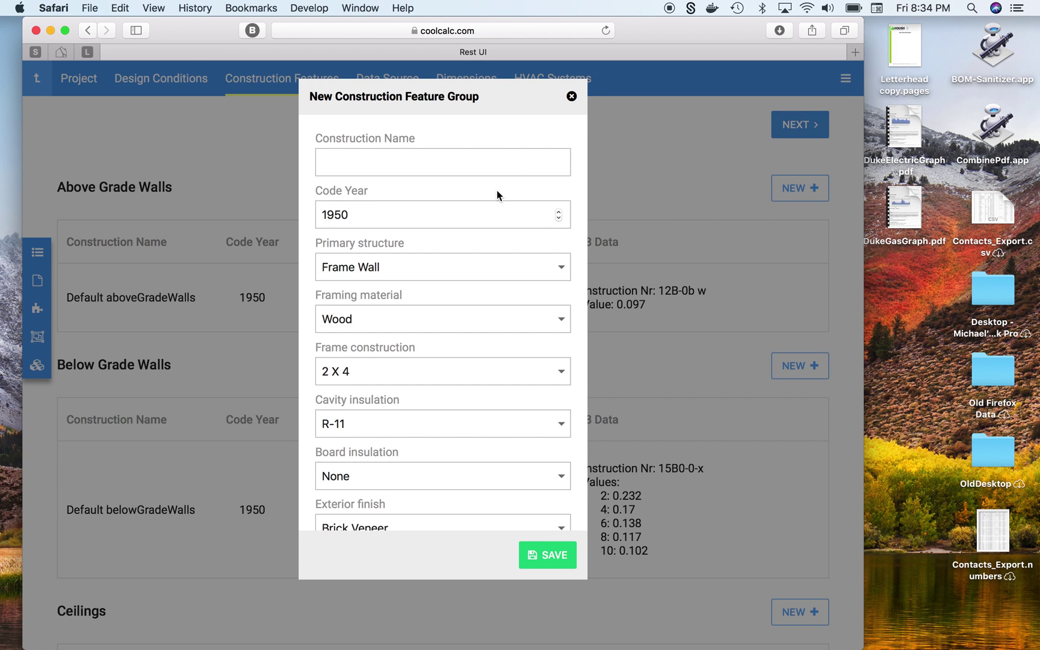
pyautogui.click(491, 173)
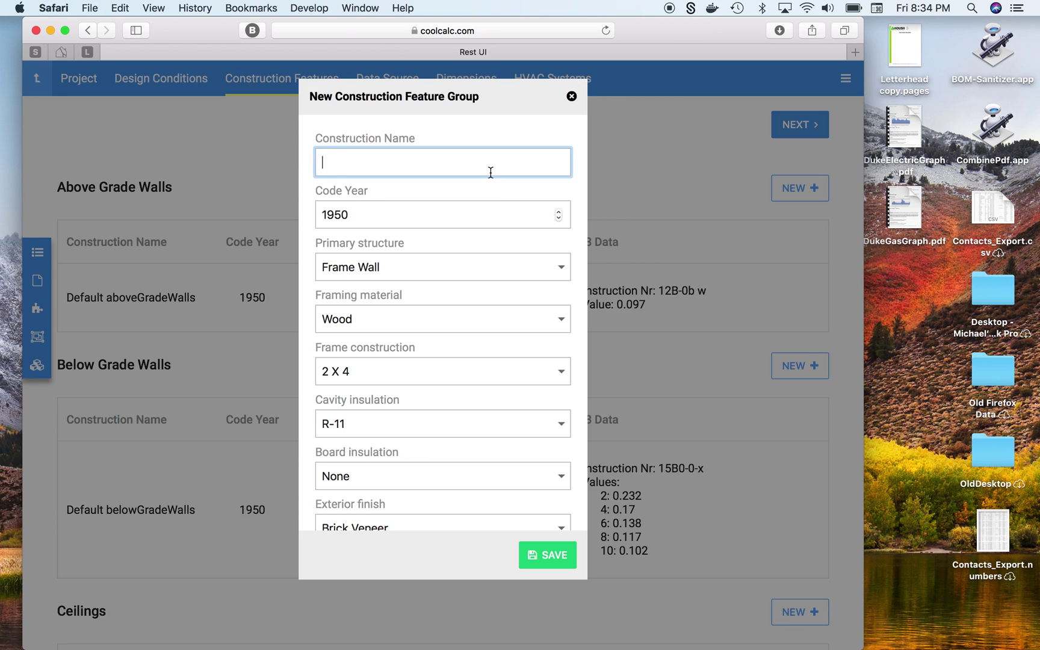
pyautogui.write('Garage Parti')
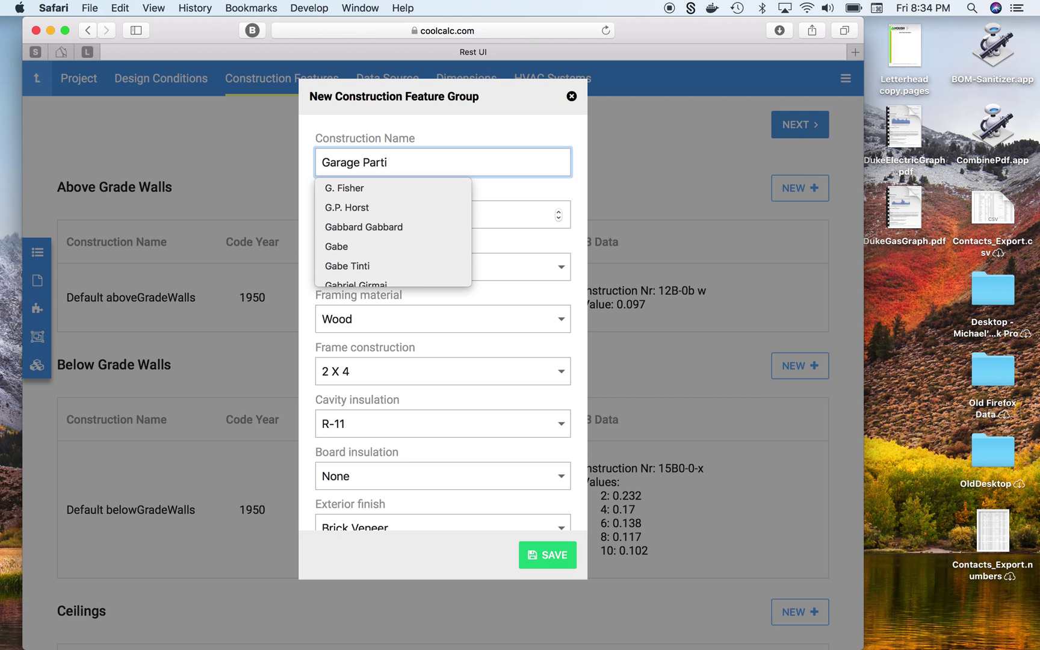
pyautogui.write('tion')
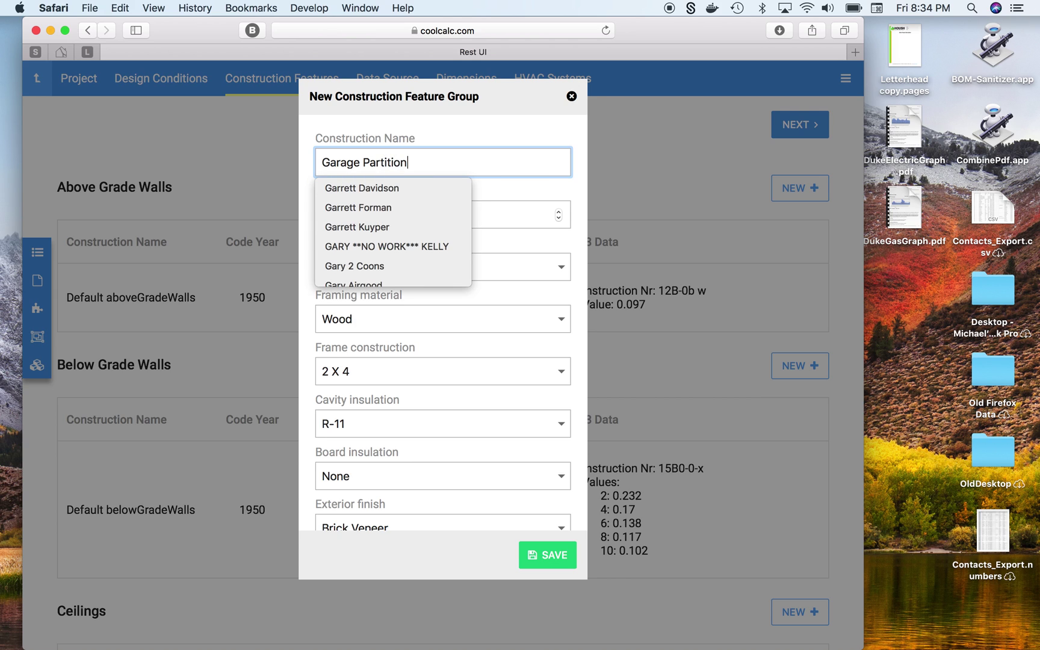
pyautogui.click(532, 200)
pyautogui.scroll(-2, 529, 193)
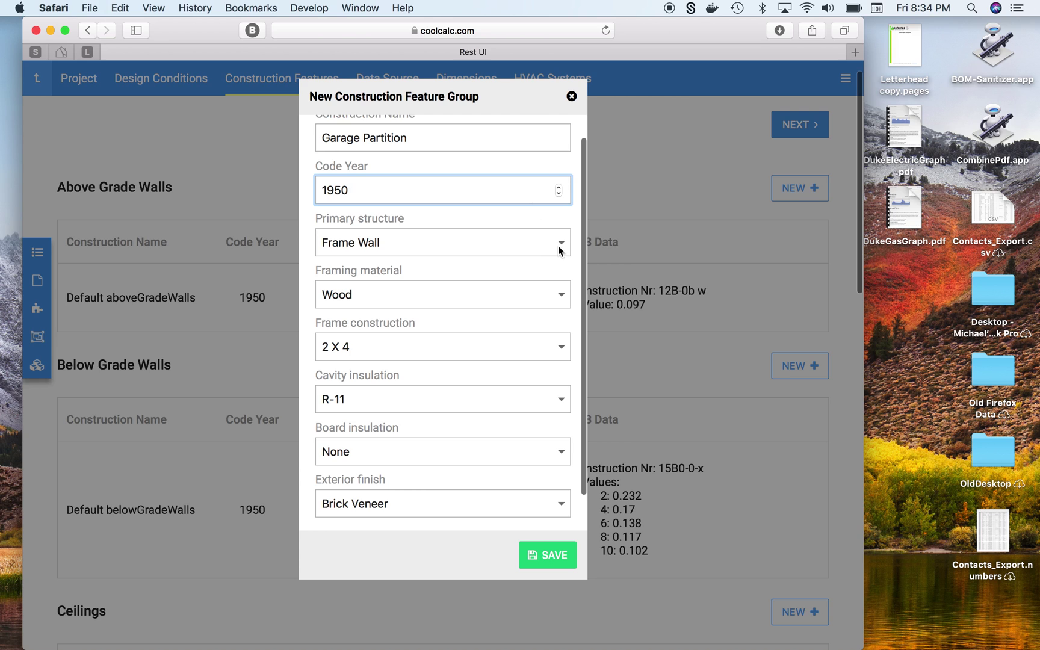
pyautogui.scroll(-3, 556, 242)
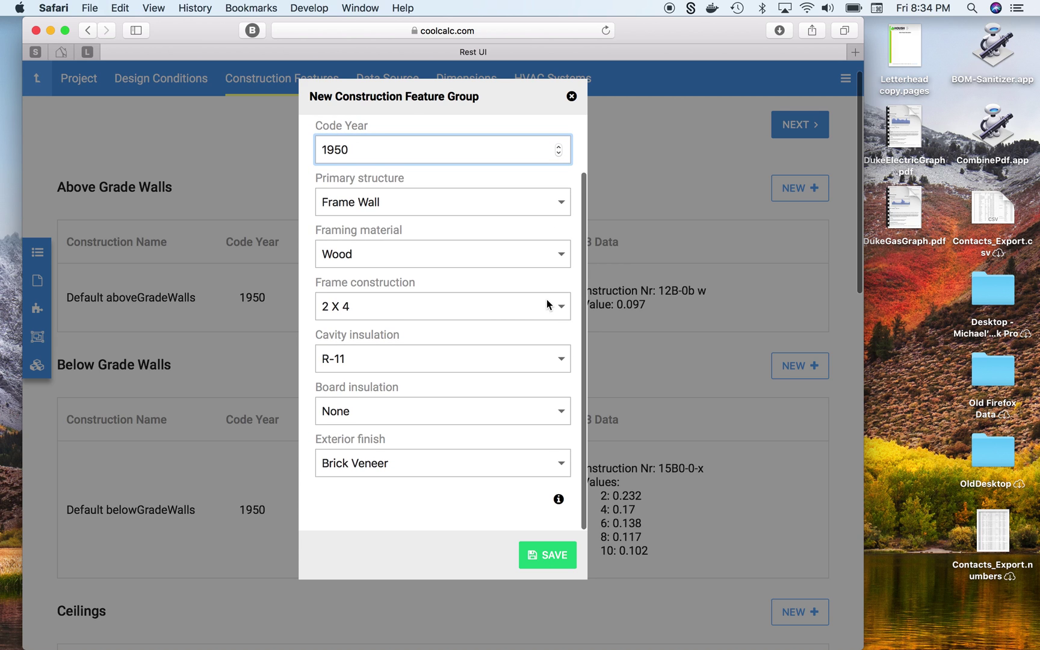
pyautogui.scroll(3, 548, 303)
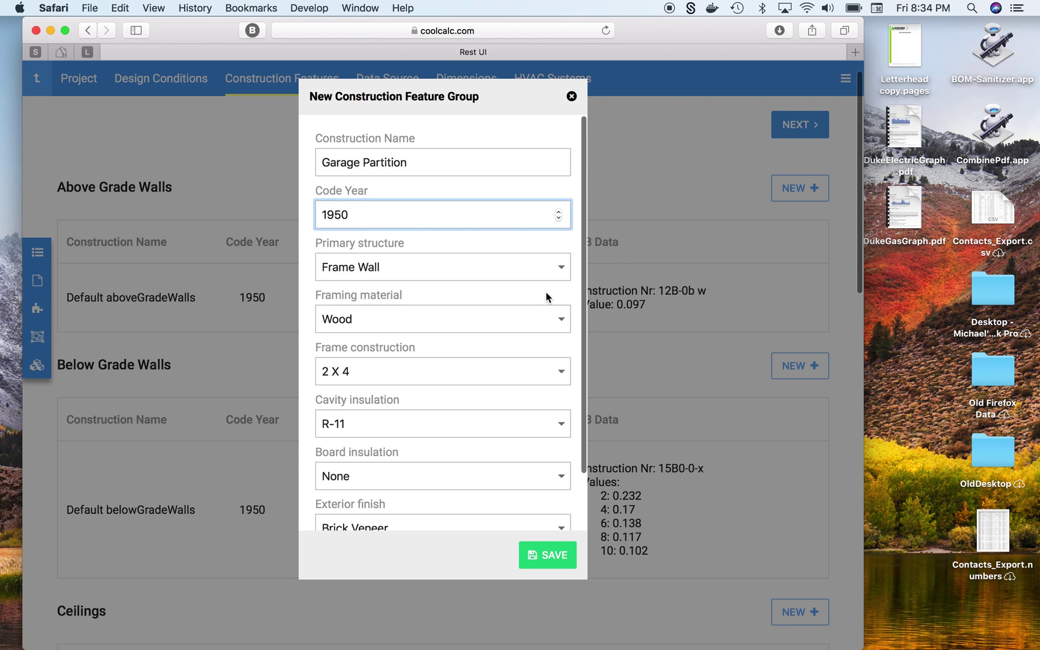
pyautogui.click(559, 260)
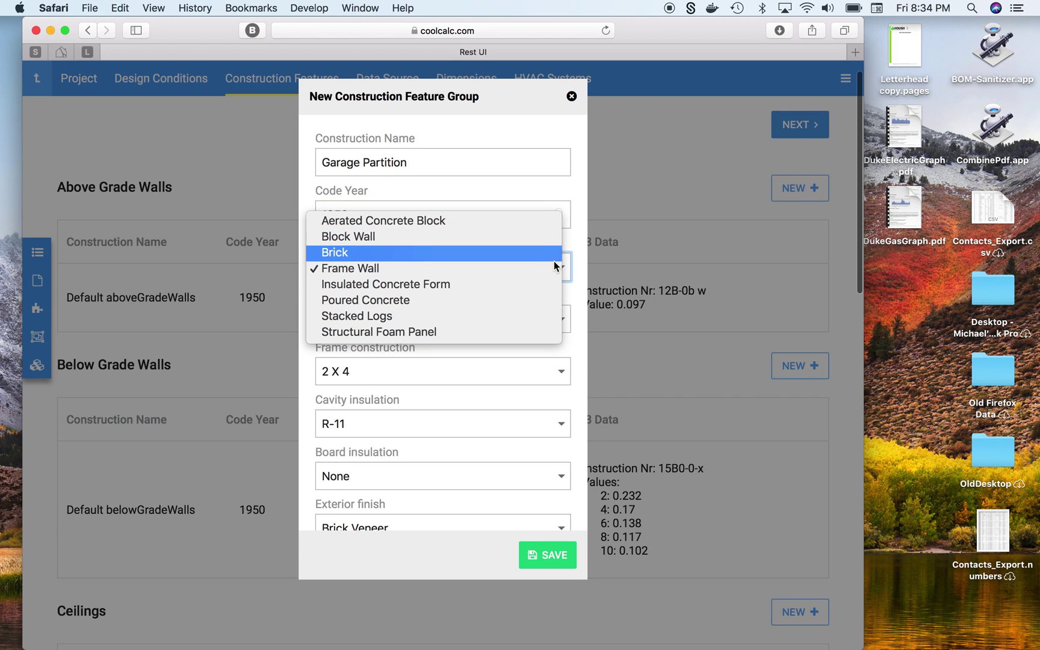
pyautogui.click(552, 268)
pyautogui.click(554, 318)
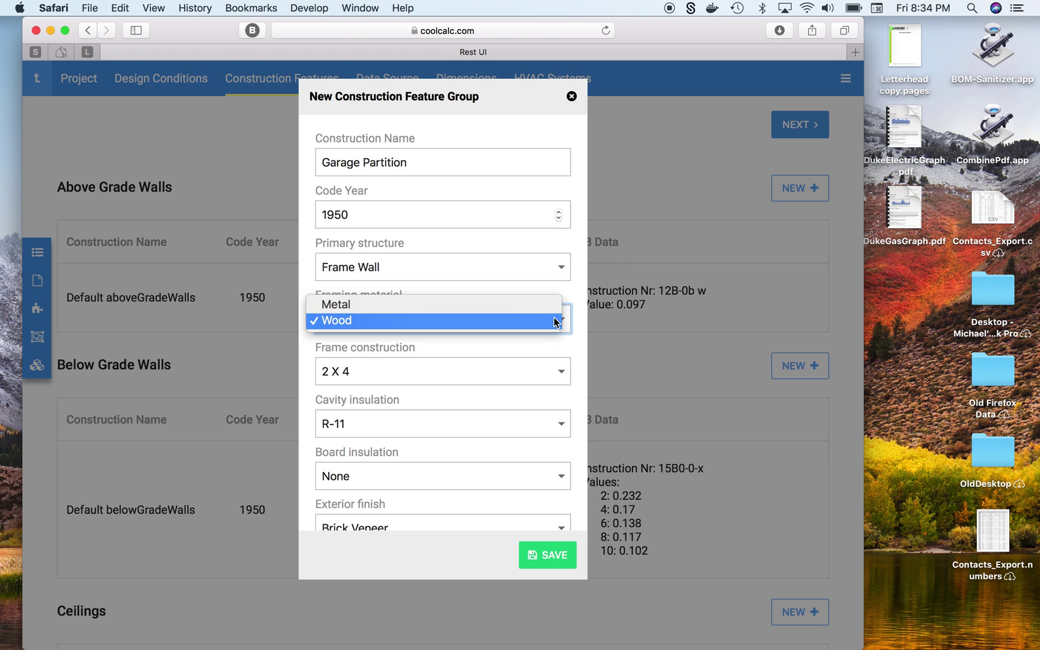
pyautogui.click(553, 321)
pyautogui.scroll(-2, 548, 337)
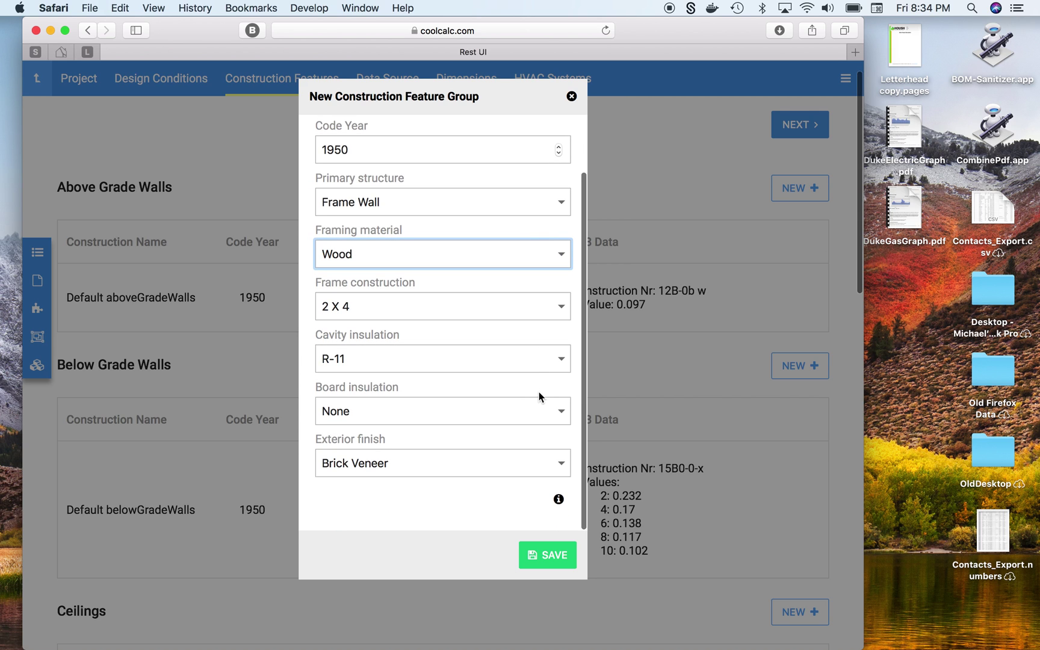
pyautogui.click(551, 564)
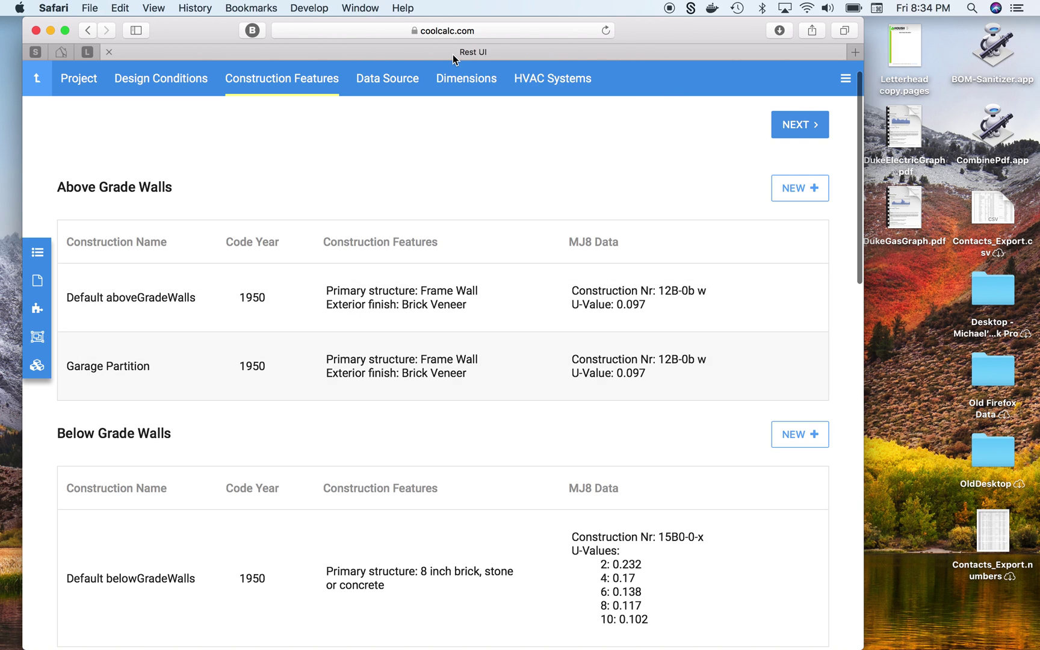
# Dismiss the New HVAC System form and reopen First Floor from the Dimensions room list
pyautogui.click(393, 81)
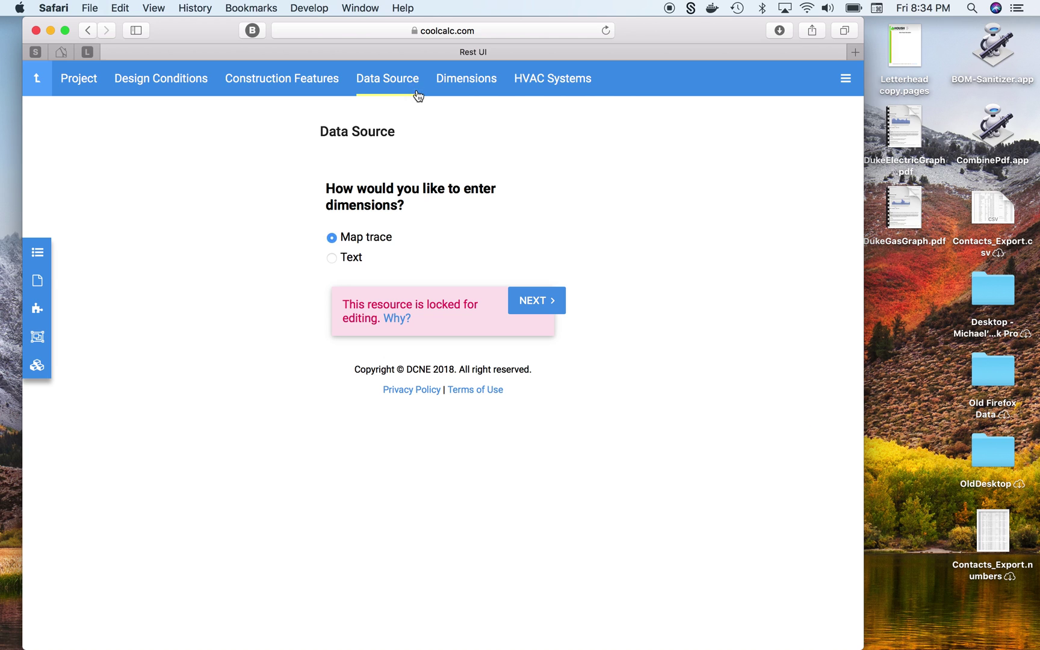
pyautogui.click(545, 308)
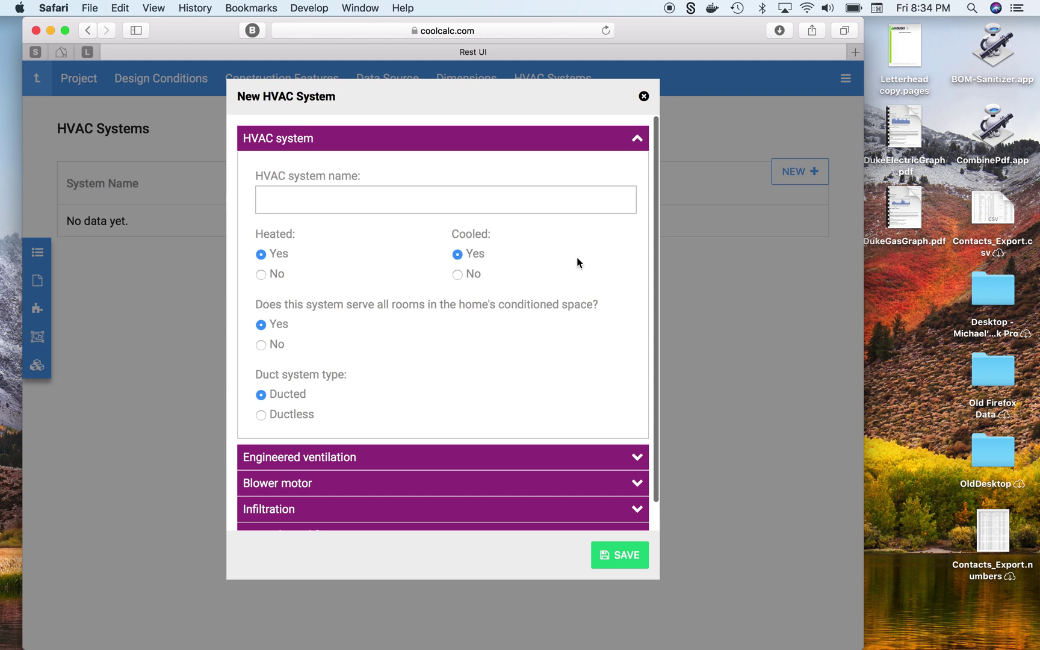
pyautogui.click(643, 97)
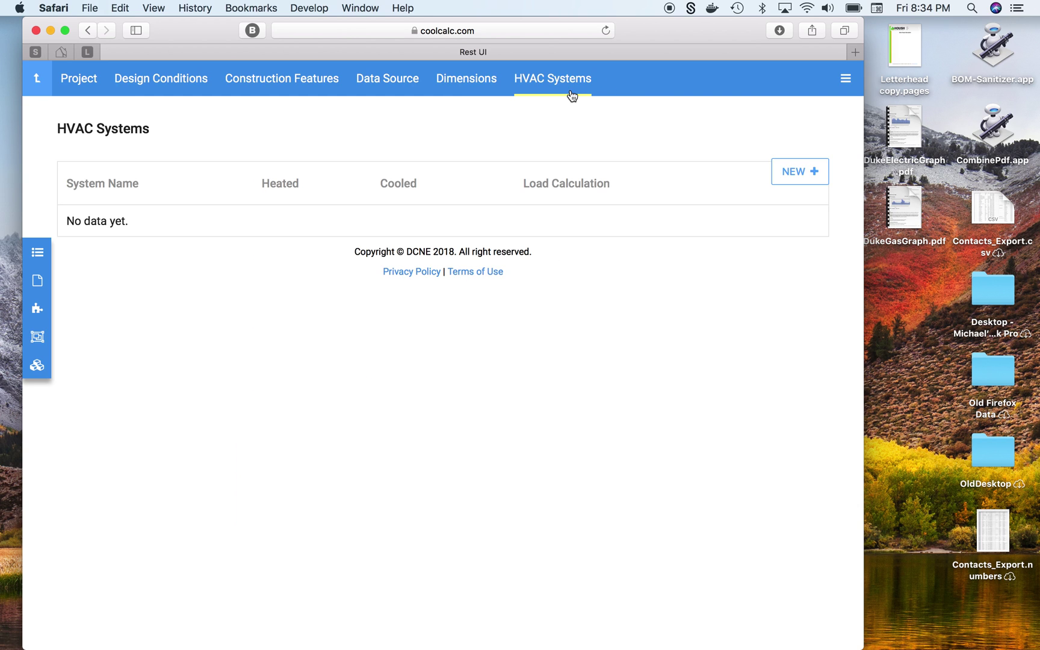
pyautogui.click(376, 75)
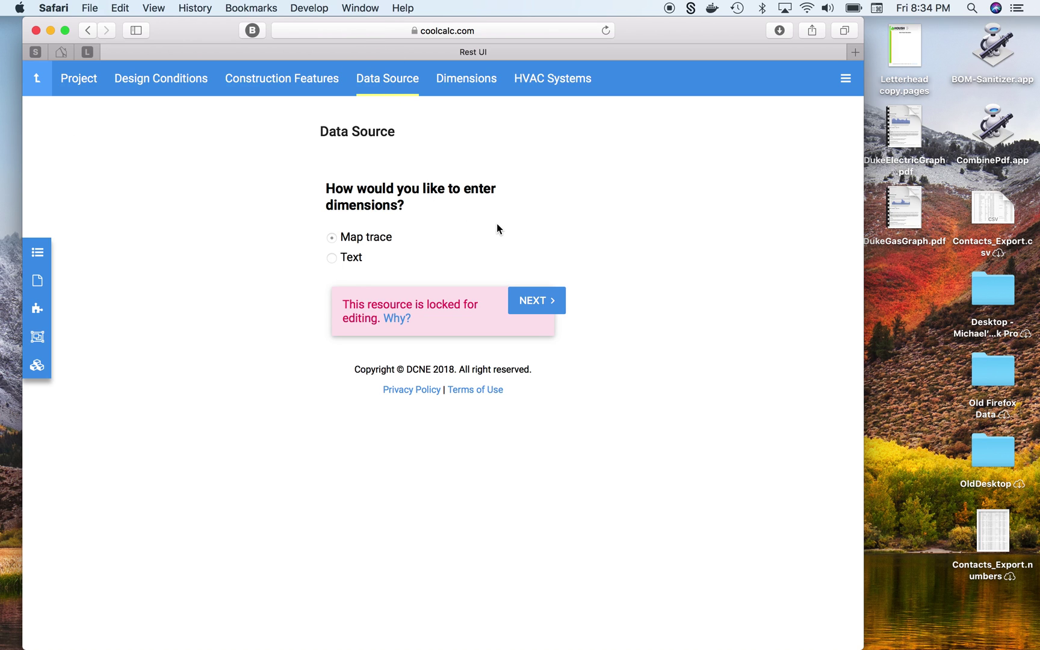
pyautogui.click(476, 76)
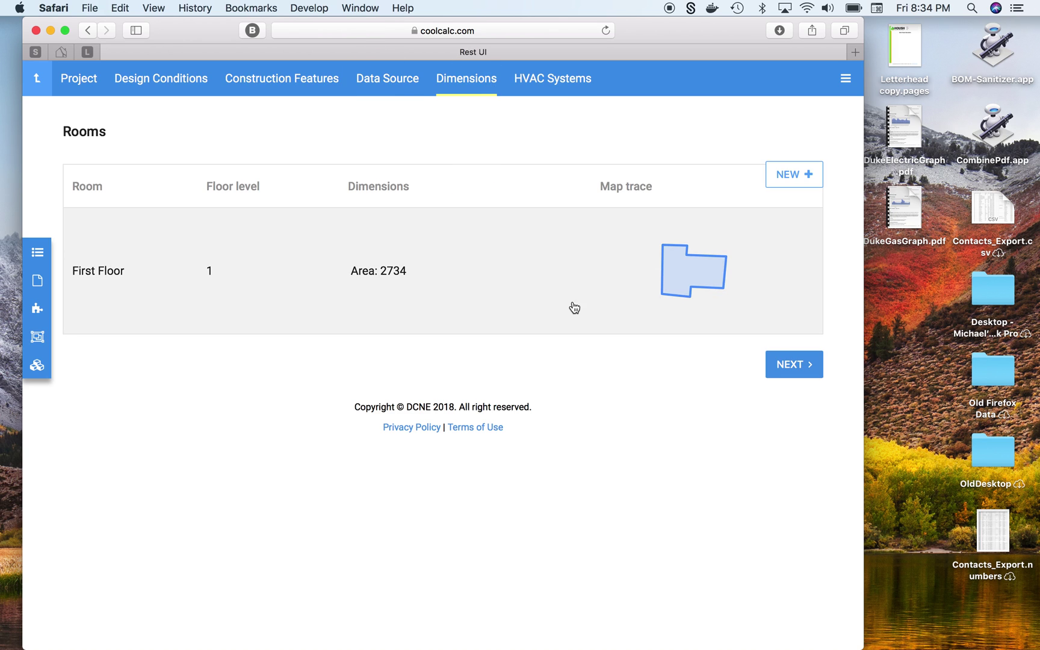
pyautogui.click(602, 300)
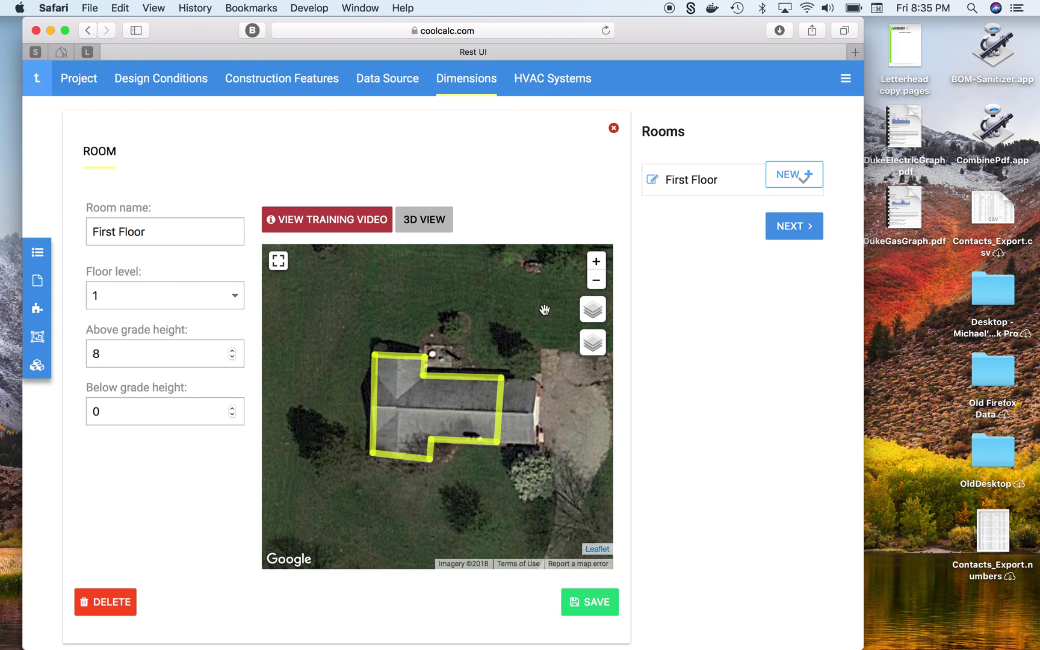
# Make the 33.6 east wall a Garage Partition against a garage open many hours daily, and save
pyautogui.click(499, 411)
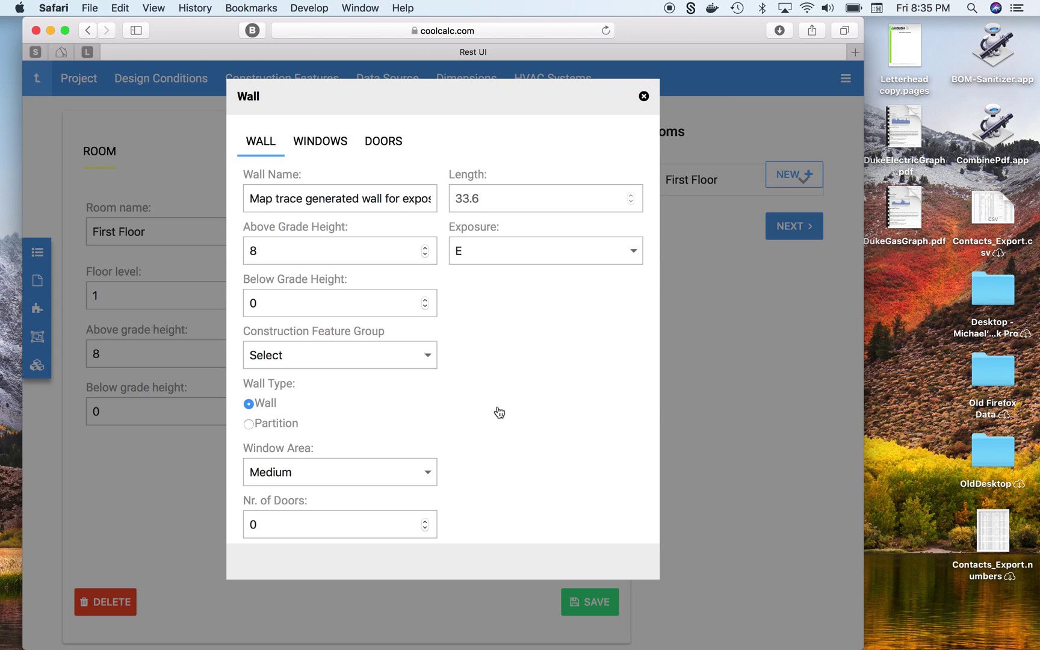
pyautogui.click(409, 364)
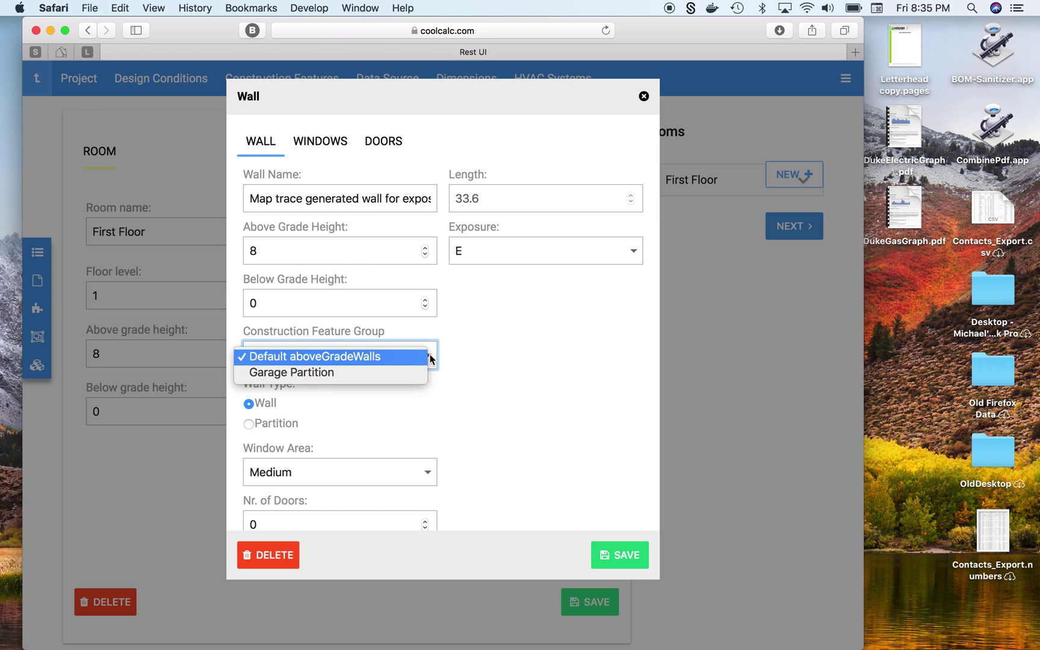
pyautogui.click(421, 372)
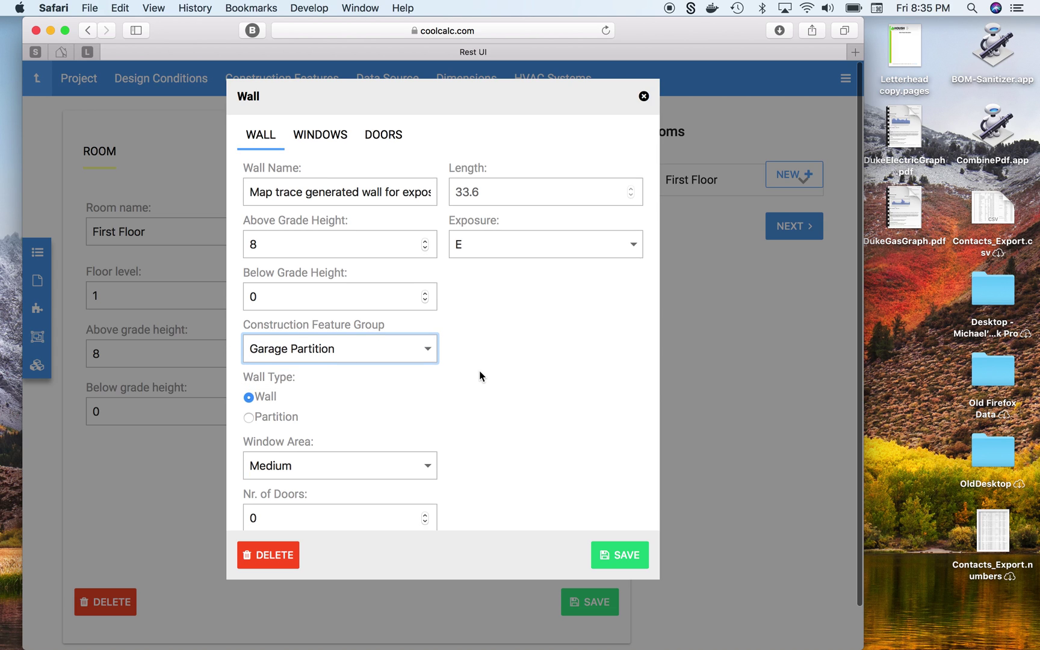
pyautogui.scroll(-1, 476, 371)
pyautogui.click(256, 402)
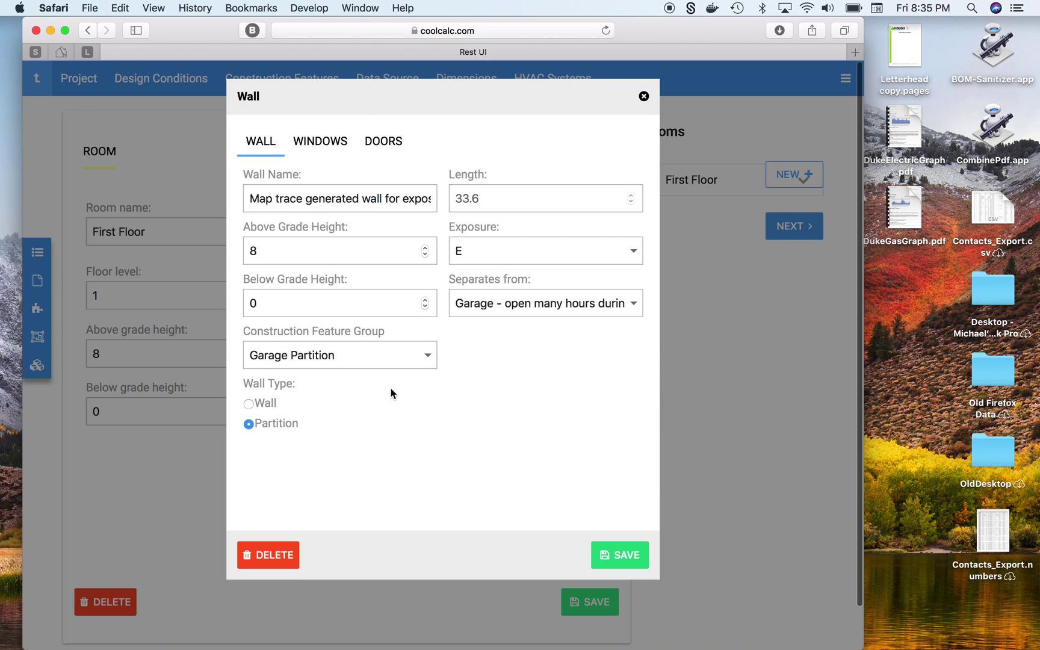
pyautogui.click(638, 305)
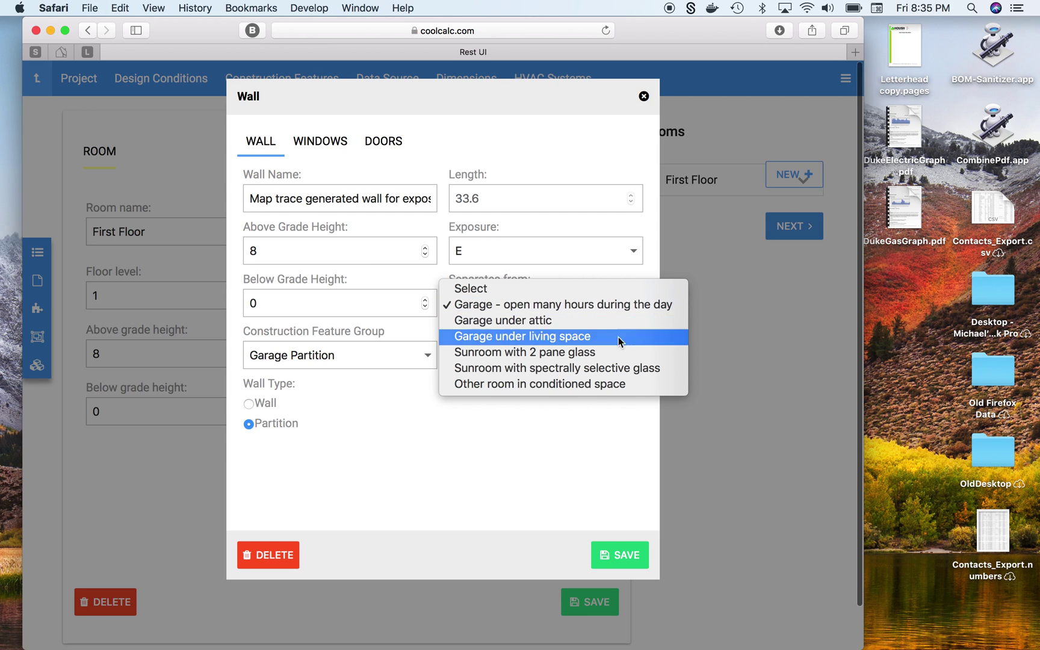
pyautogui.click(615, 302)
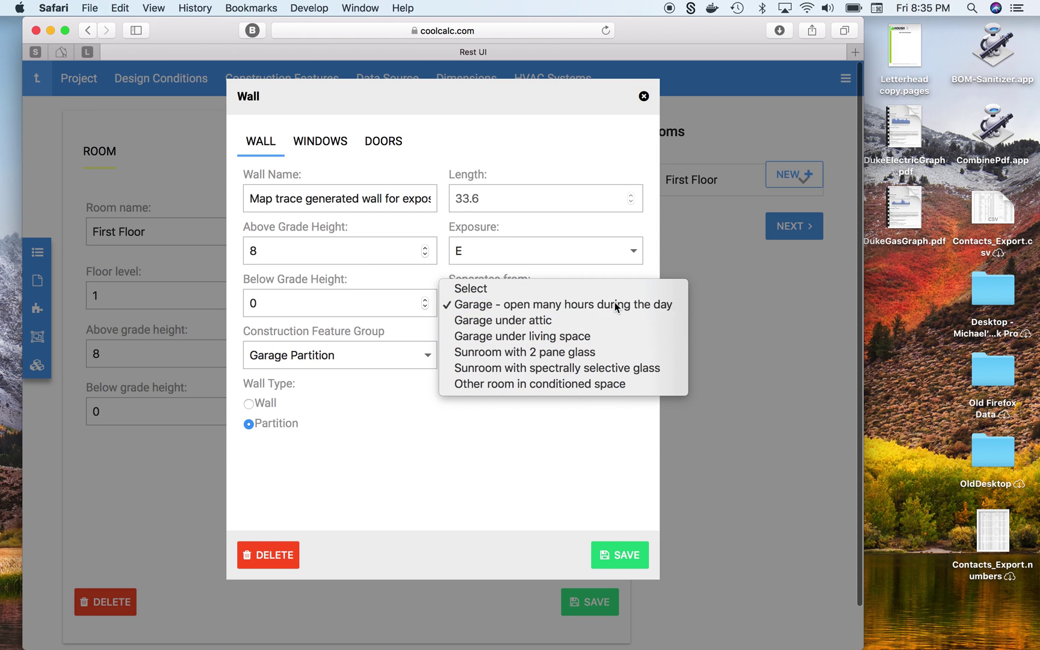
pyautogui.click(615, 555)
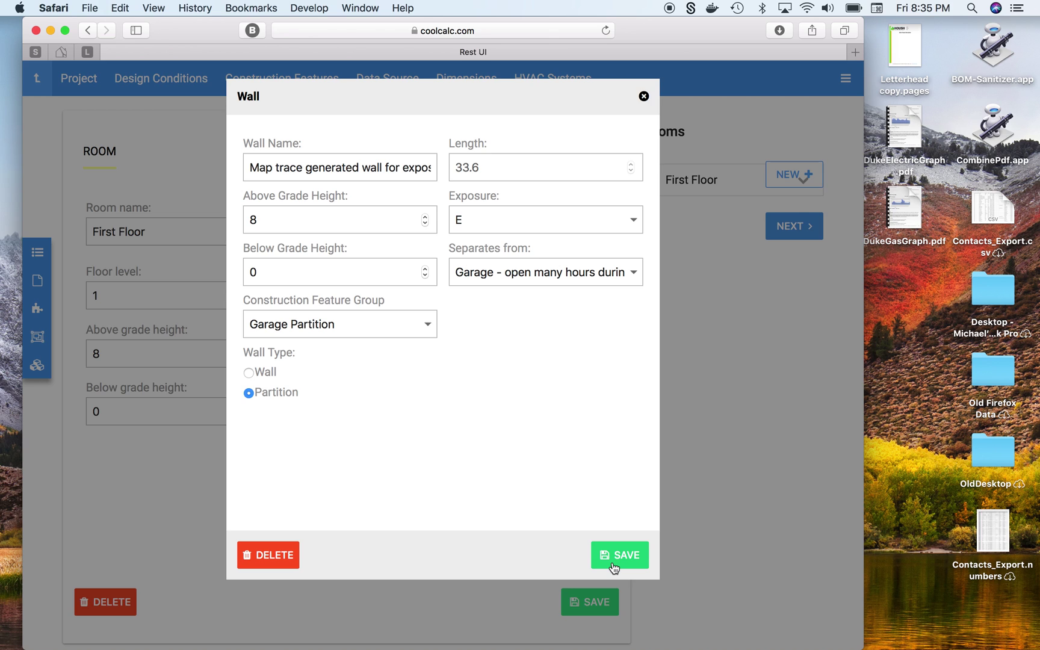
pyautogui.click(643, 96)
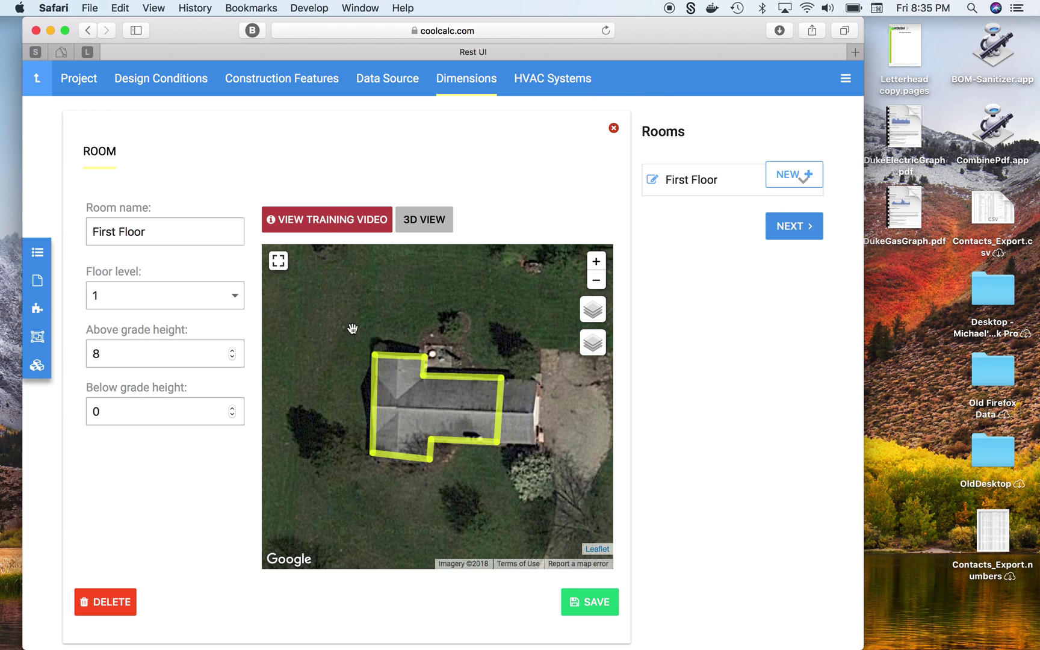
# Zoom onto the house outline and bring up the 30.2-length south wall's settings
pyautogui.scroll(-2, 425, 437)
pyautogui.scroll(3, 425, 437)
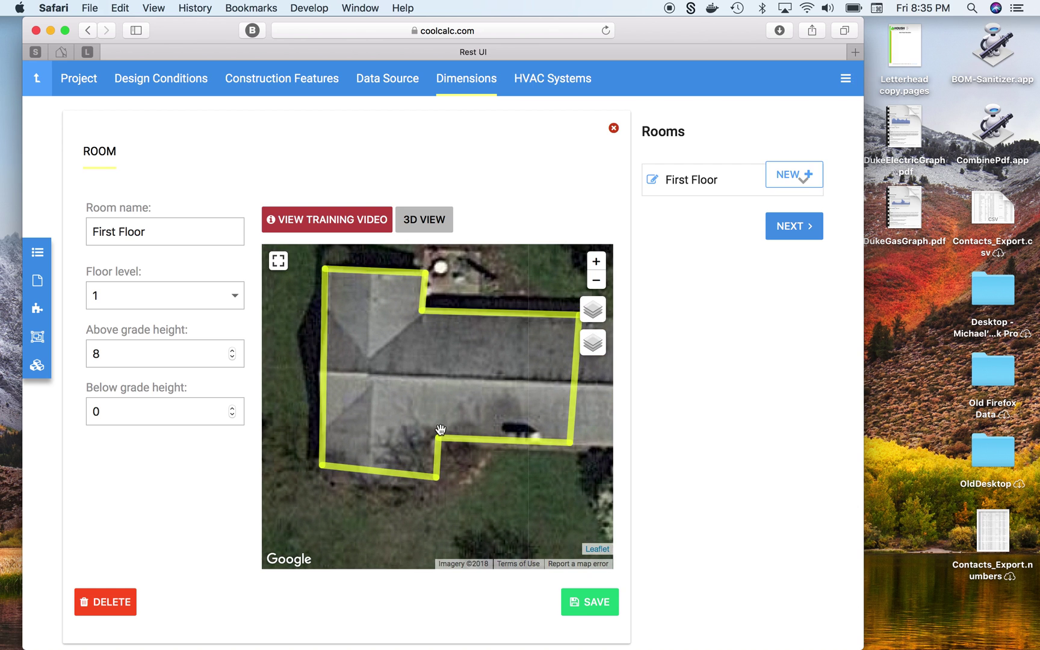
pyautogui.click(396, 474)
pyautogui.scroll(-3, 470, 349)
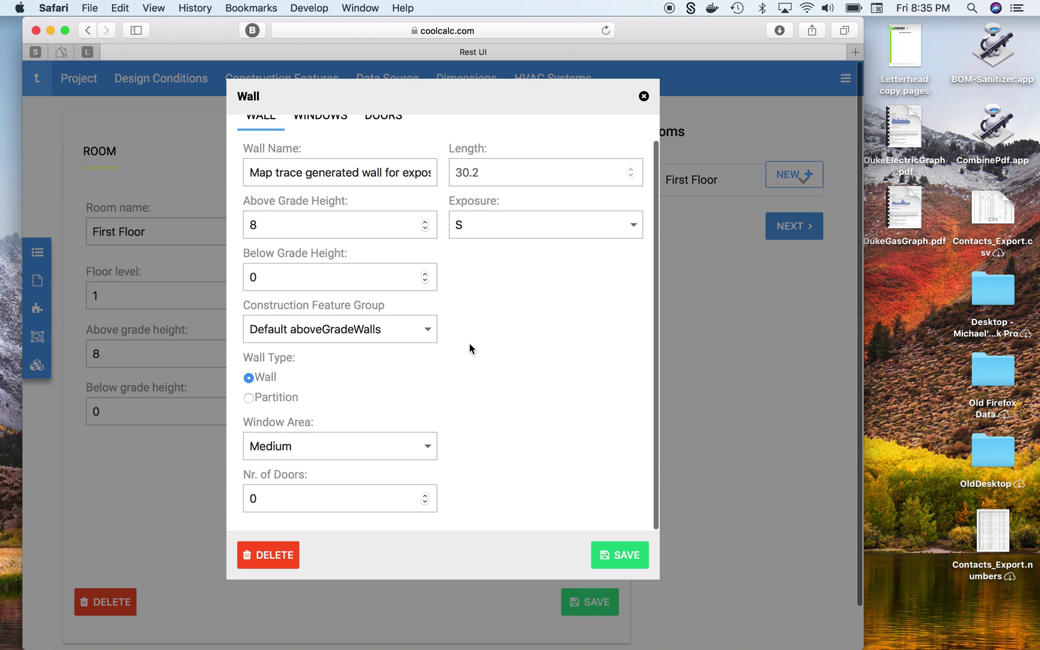
# Change the south wall's Window Area to Custom and show its window list
pyautogui.click(426, 440)
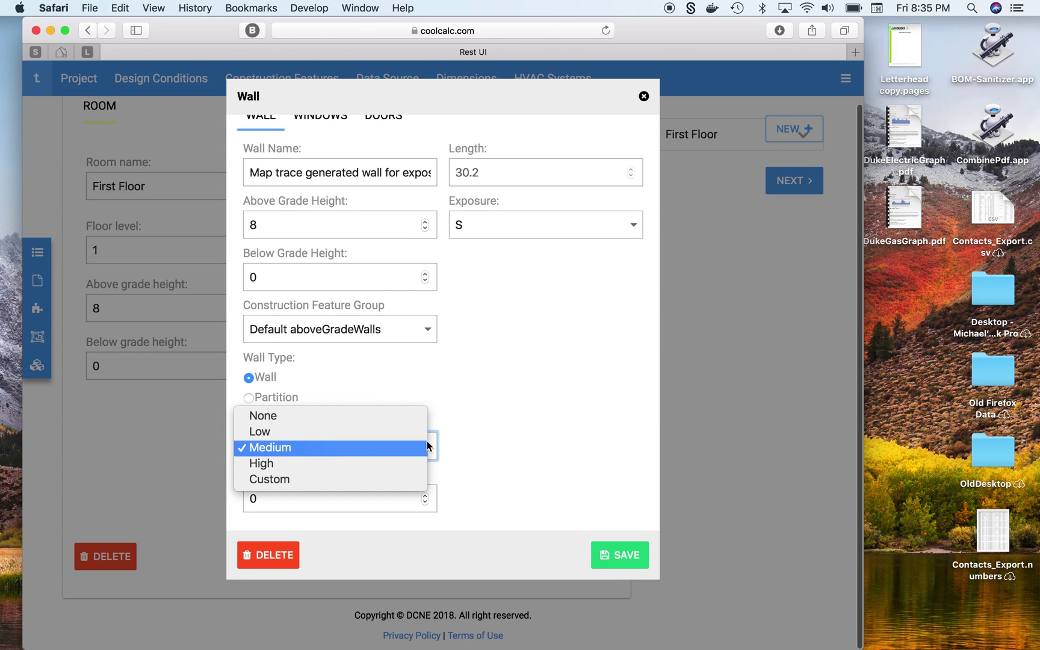
pyautogui.click(402, 479)
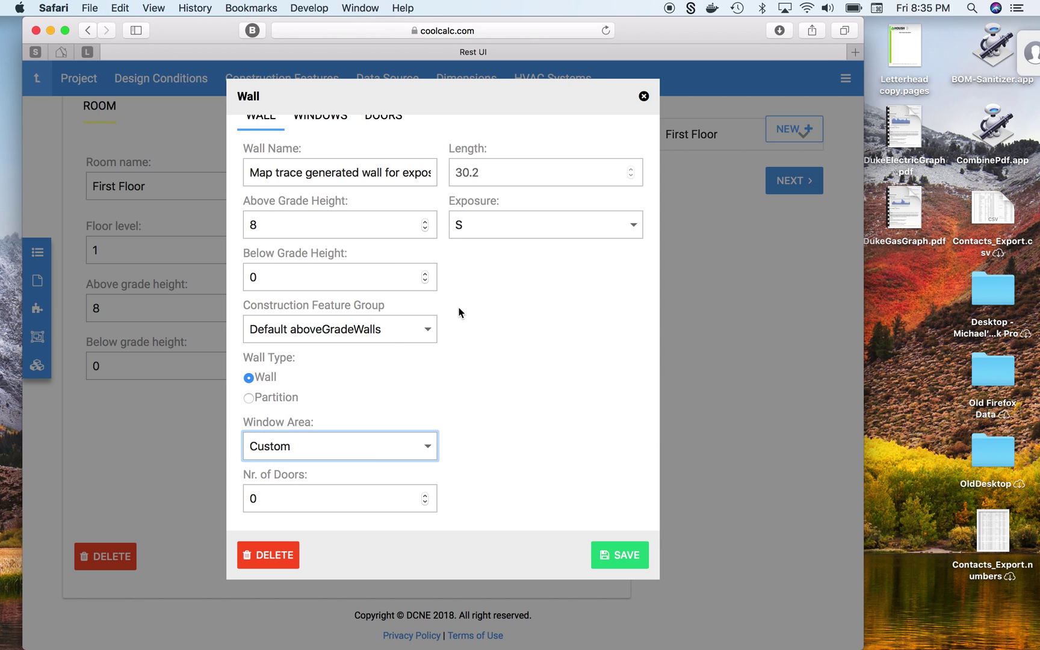
pyautogui.scroll(1, 391, 208)
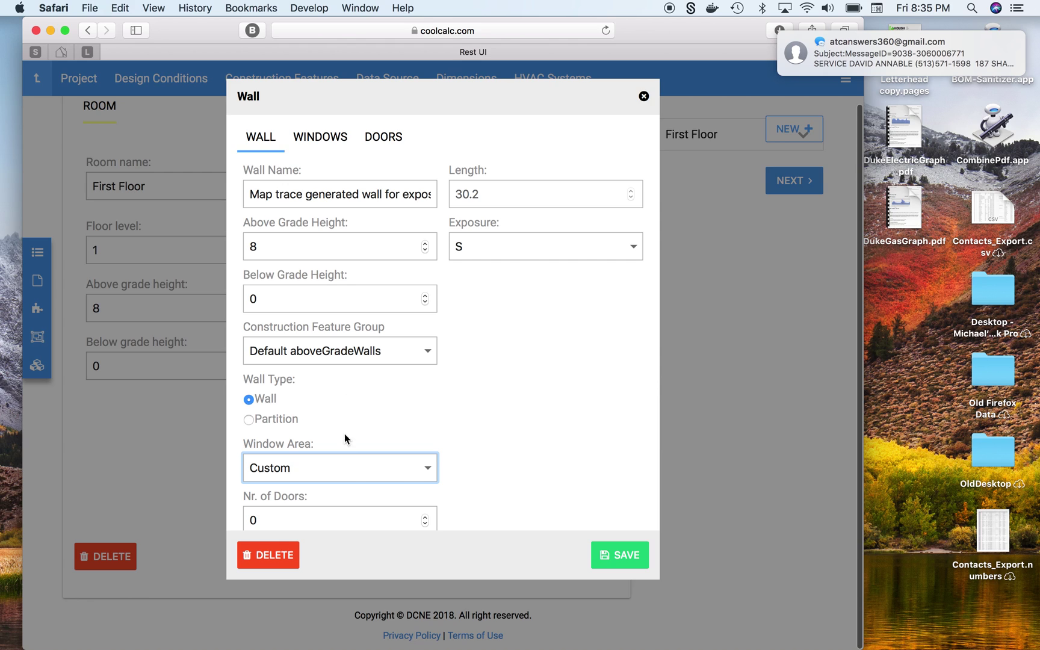
pyautogui.click(408, 469)
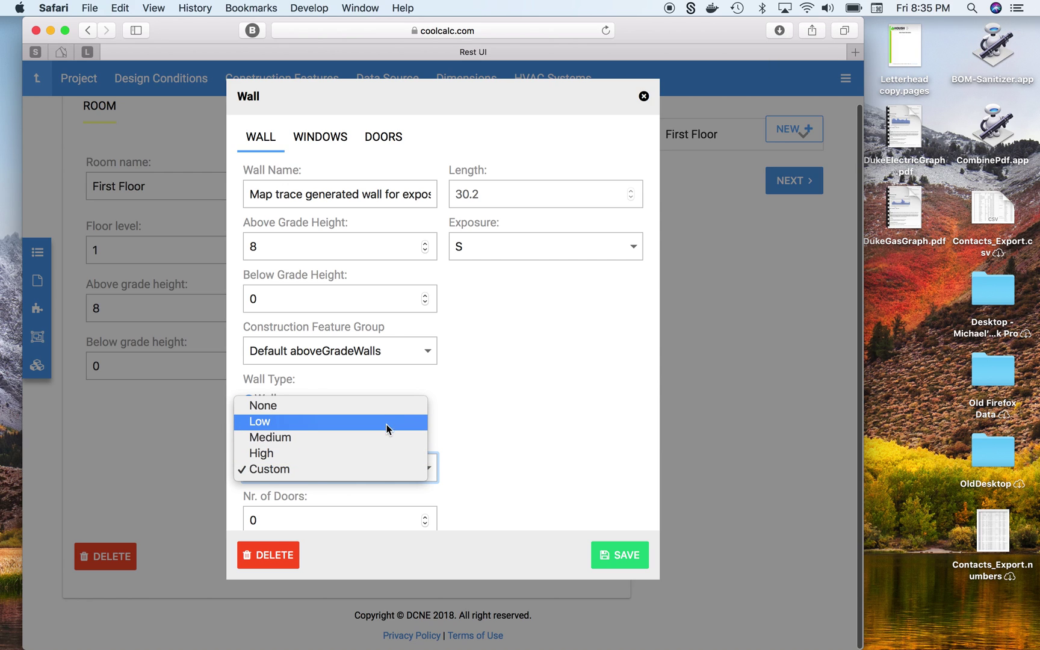
pyautogui.click(377, 465)
pyautogui.click(337, 147)
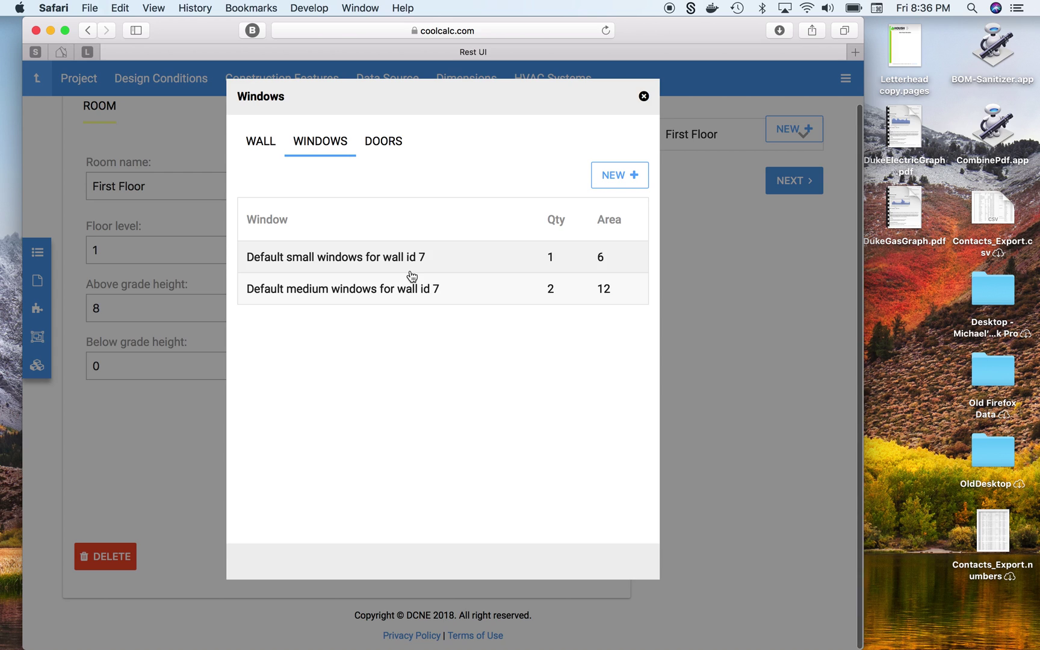
# Add a new window 'Entry WIndow', 12 × 60 in (5 sq ft), in the Default windows group
pyautogui.click(608, 178)
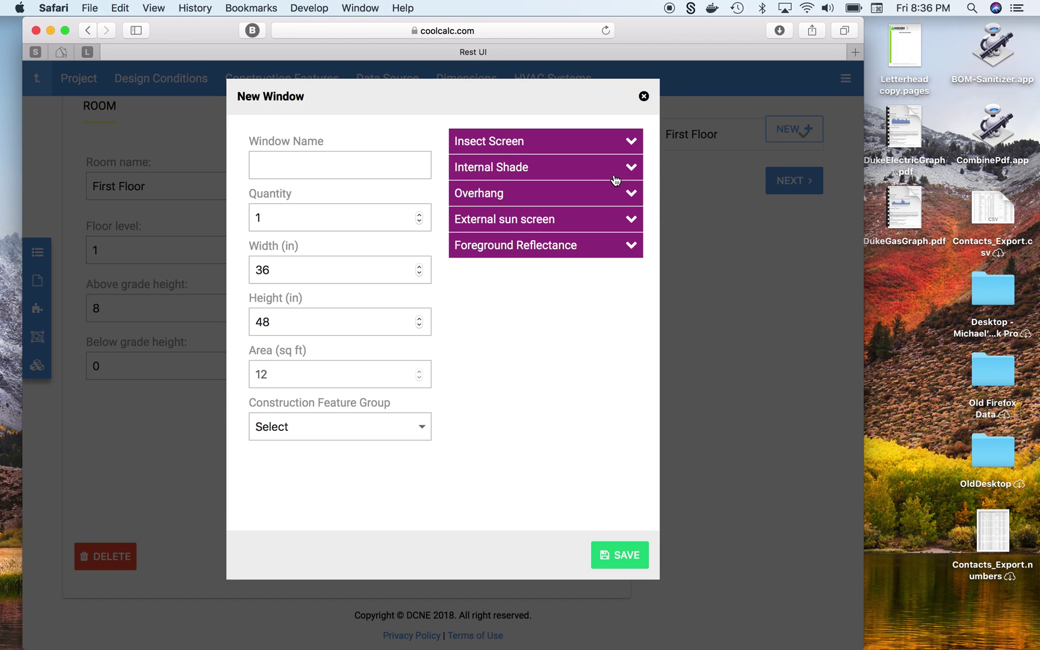
pyautogui.click(361, 175)
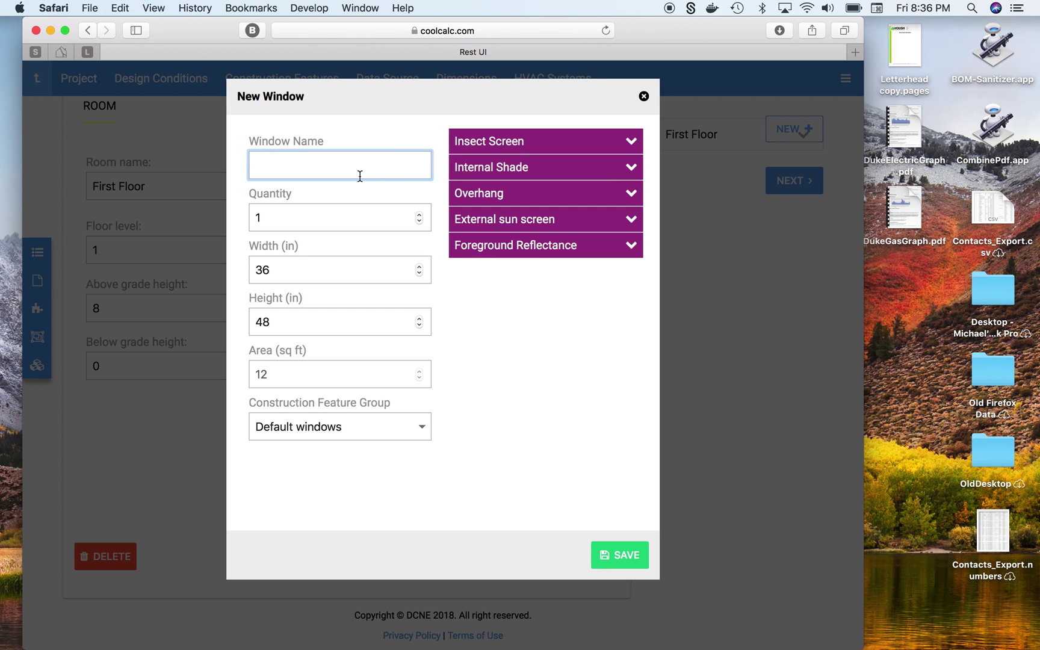
pyautogui.write('Entry WIndo')
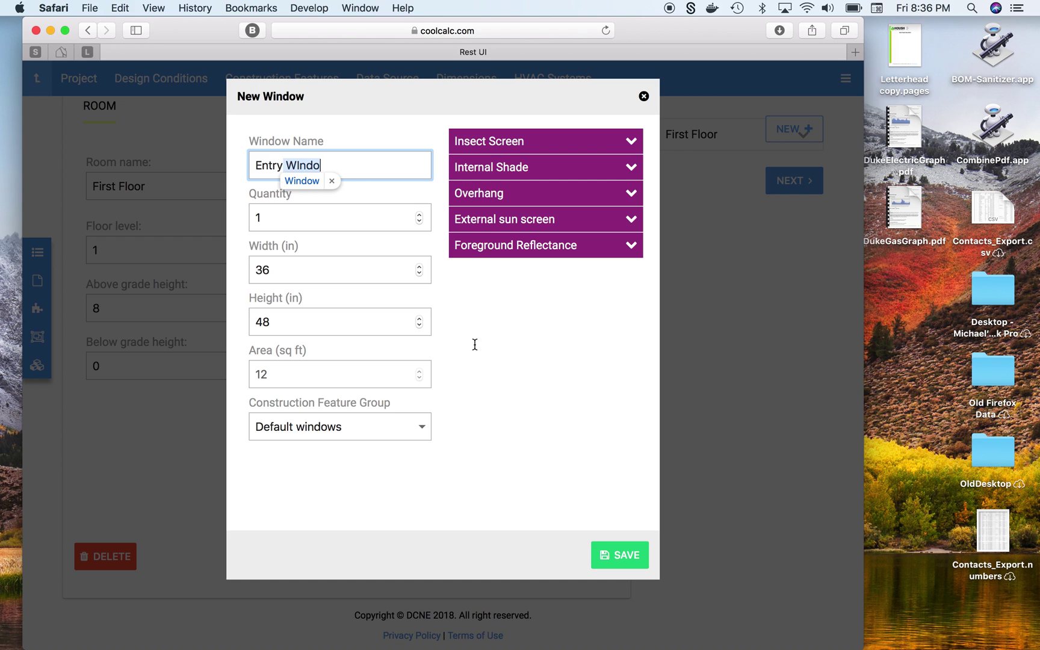
pyautogui.write('w')
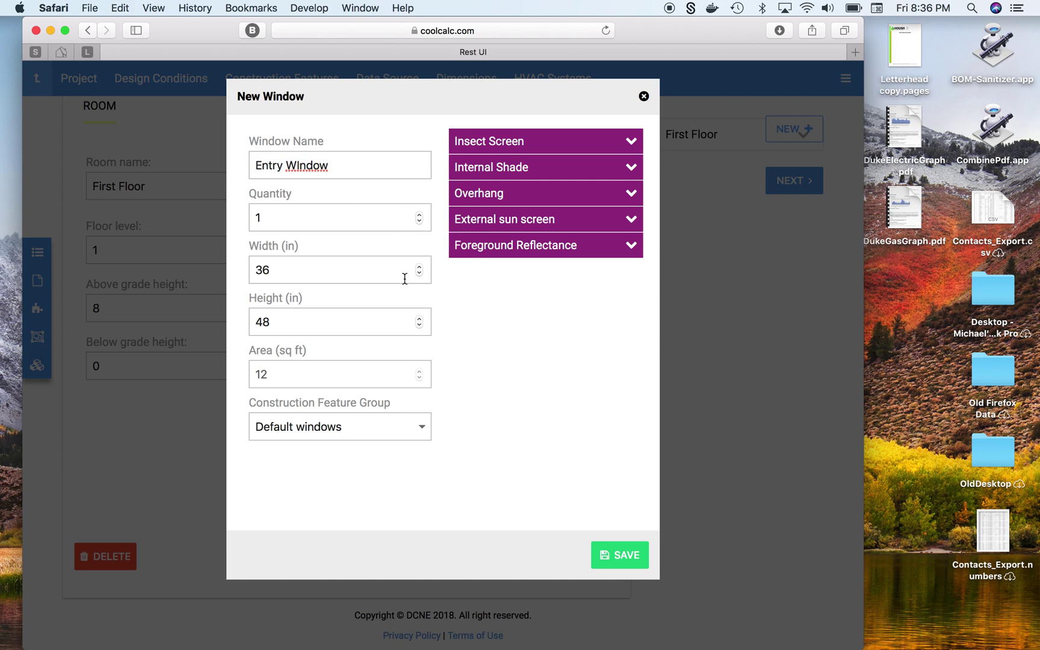
pyautogui.doubleClick(375, 275)
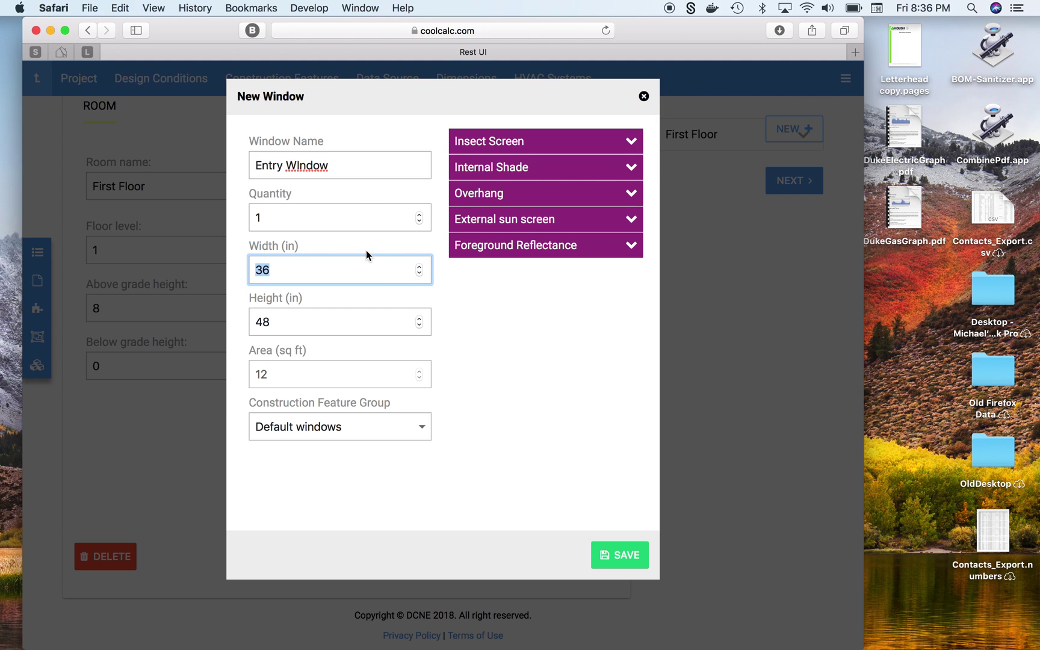
pyautogui.write('12')
pyautogui.press('Tab')
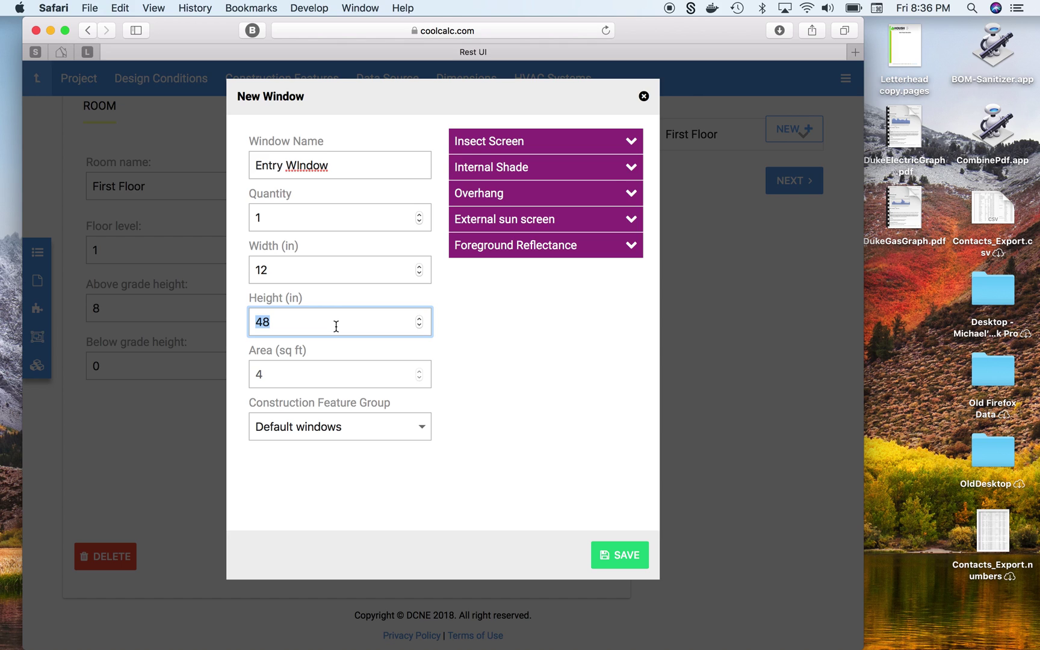
pyautogui.write('60')
pyautogui.click(500, 397)
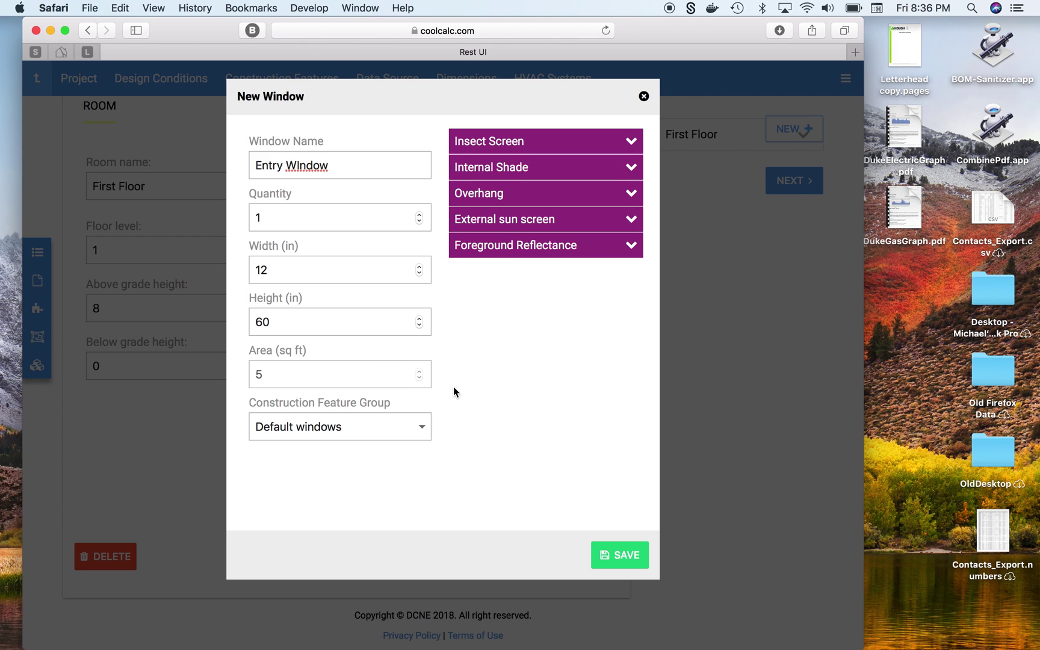
pyautogui.click(423, 428)
pyautogui.click(471, 418)
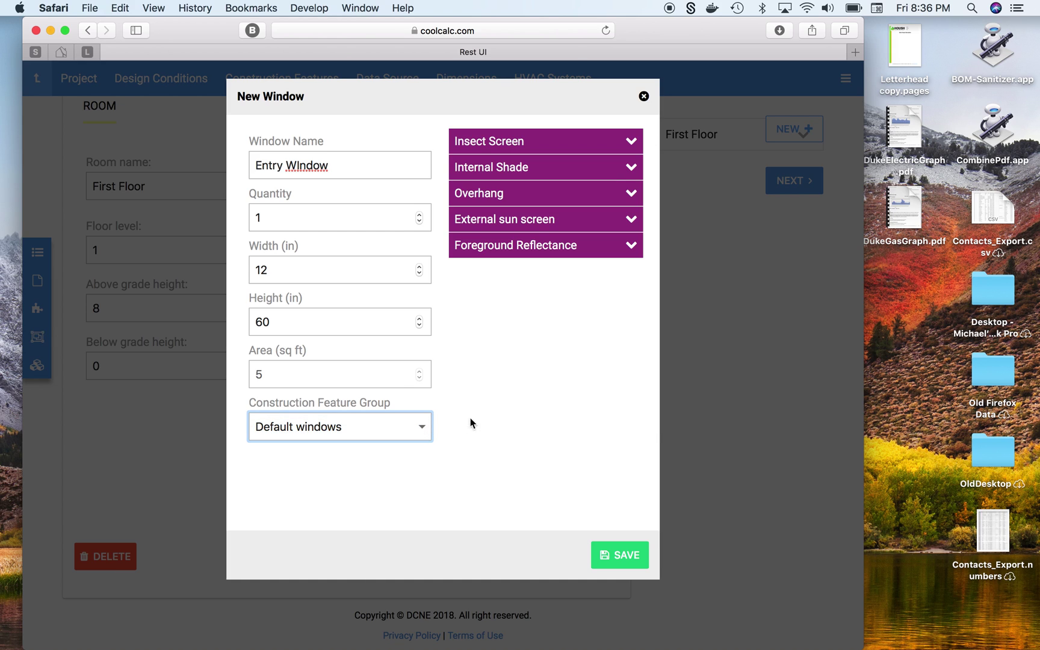
# Give the Entry Window a full insect screen positioned outdoors
pyautogui.click(612, 142)
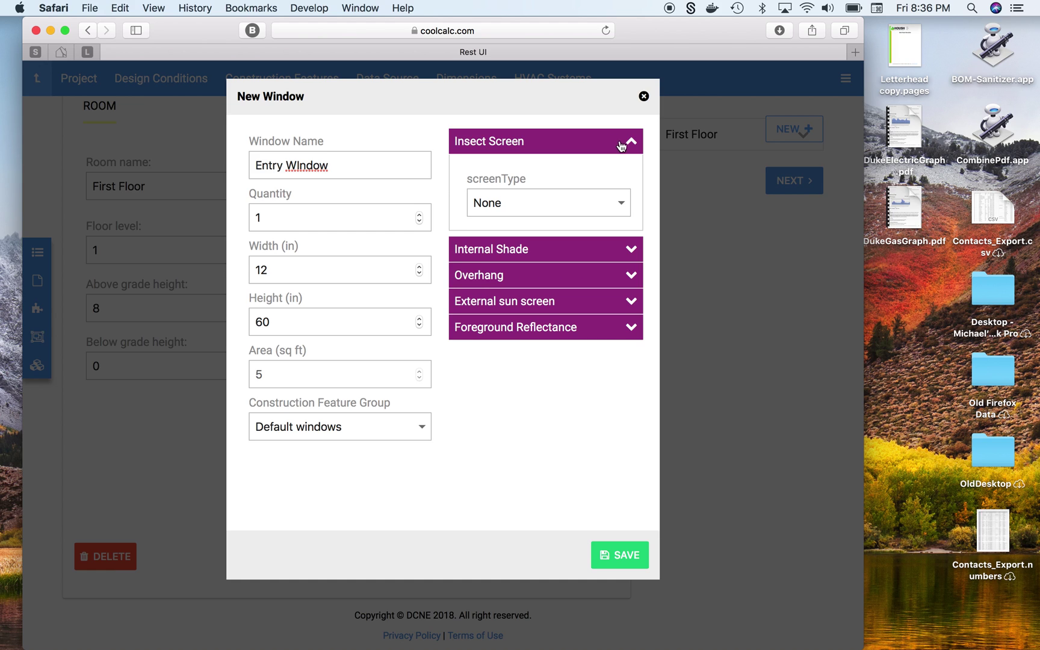
pyautogui.click(613, 209)
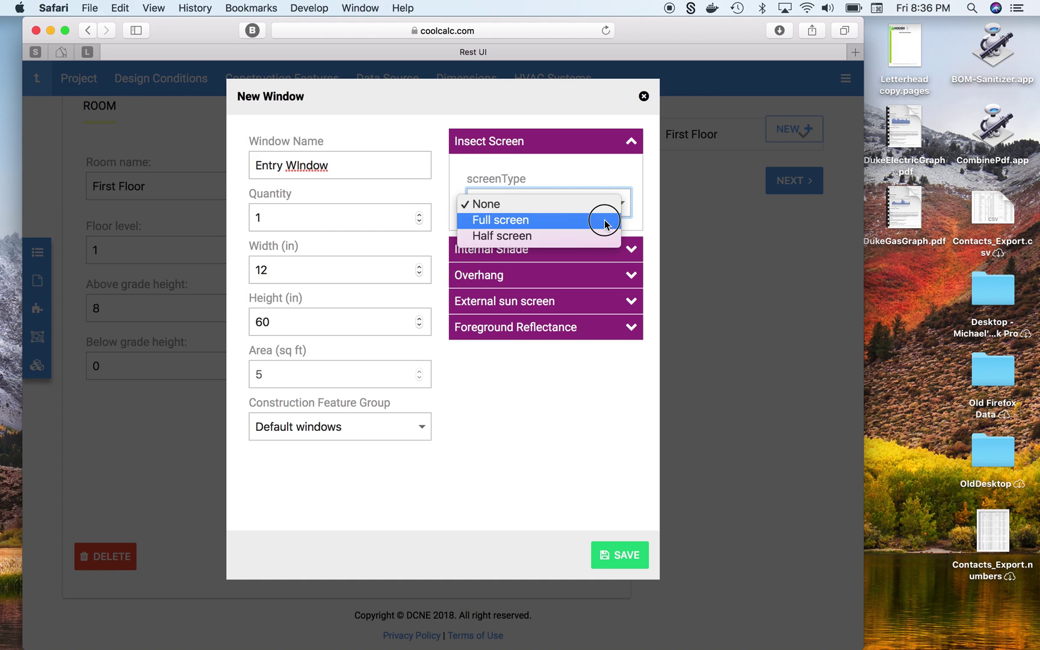
pyautogui.click(609, 217)
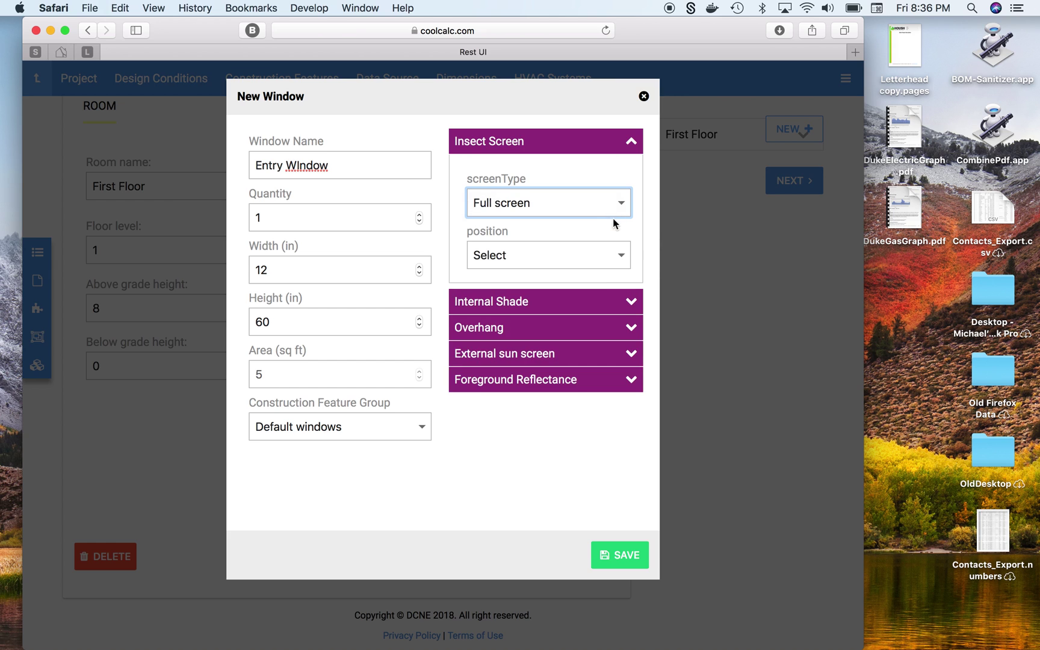
pyautogui.click(620, 256)
pyautogui.click(607, 271)
pyautogui.click(612, 301)
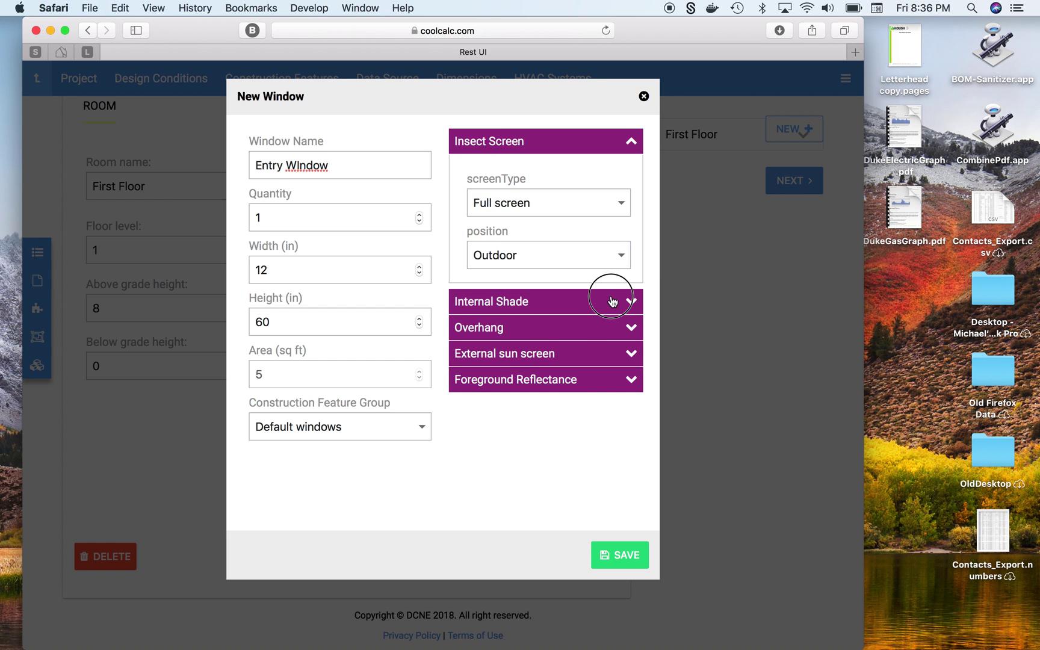
pyautogui.scroll(-2, 612, 301)
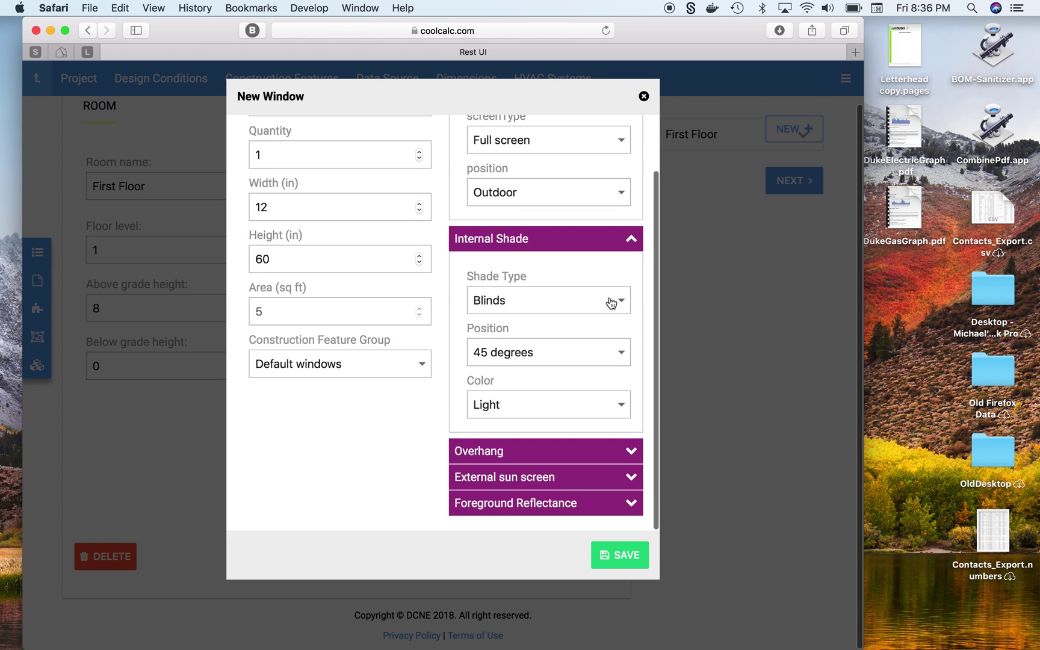
pyautogui.click(628, 241)
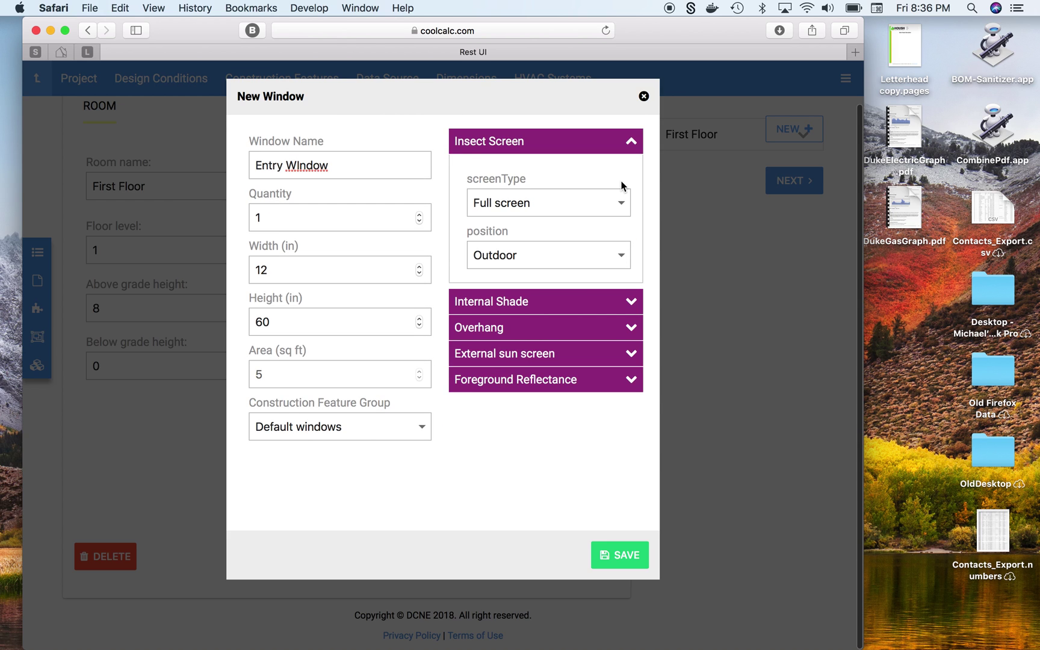
pyautogui.click(628, 145)
# Add a 12 in deep overhang 12 in above the window top and save the Entry Window
pyautogui.click(618, 195)
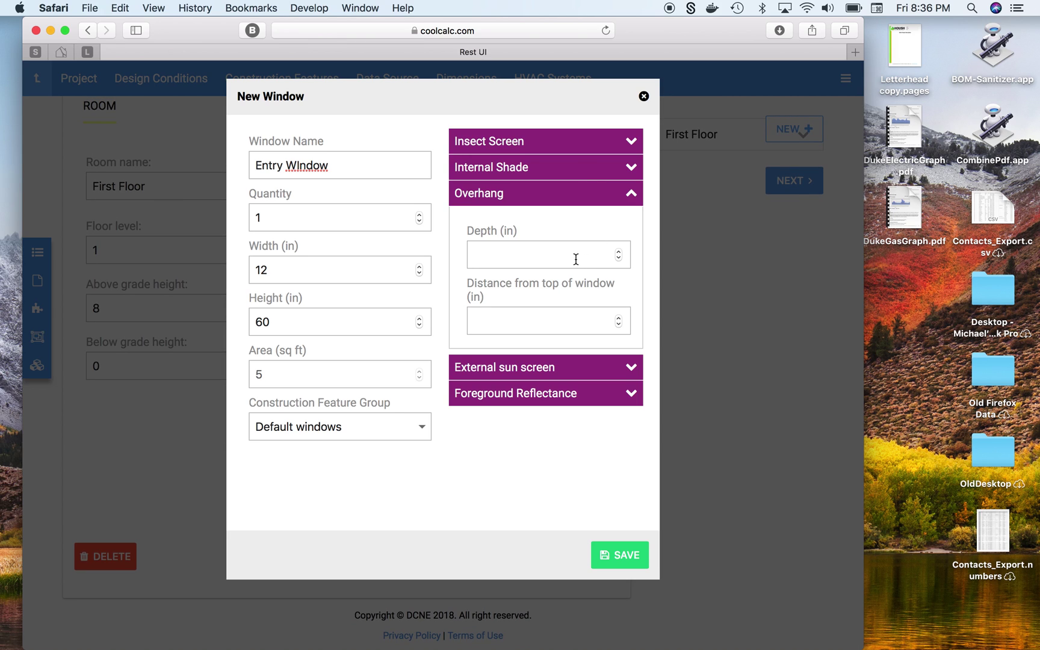
pyautogui.click(575, 260)
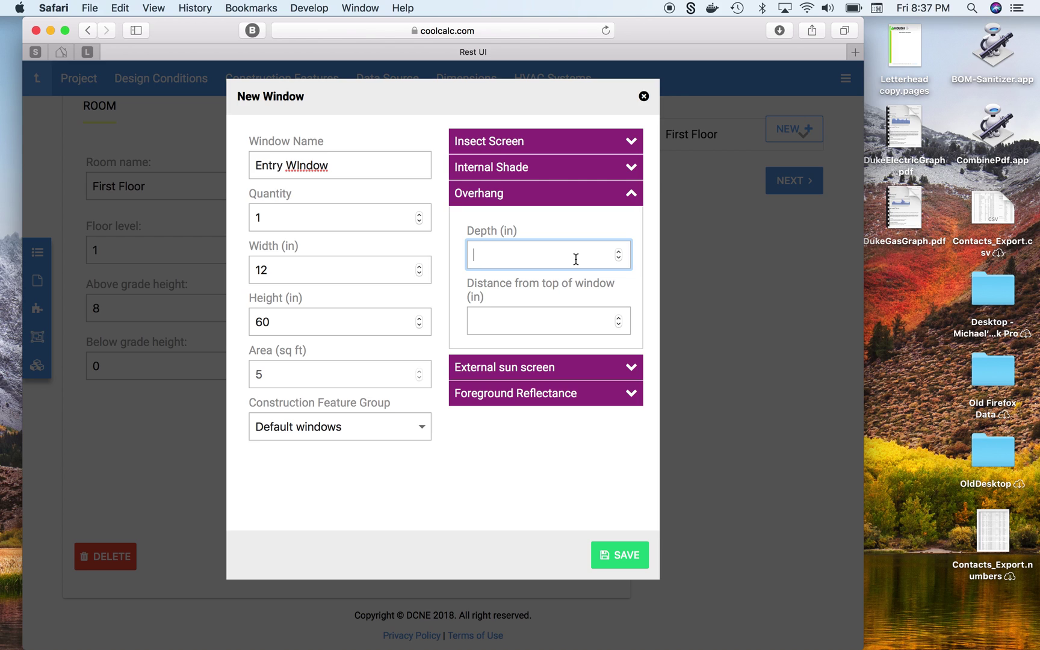
pyautogui.write('12')
pyautogui.click(547, 319)
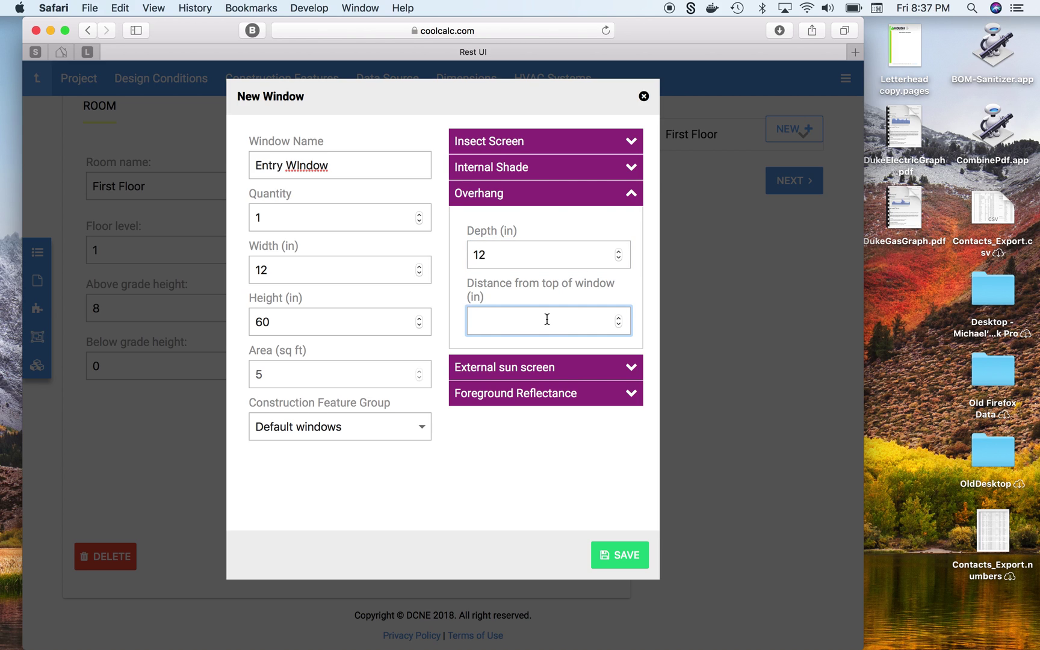
pyautogui.write('12')
pyautogui.click(630, 193)
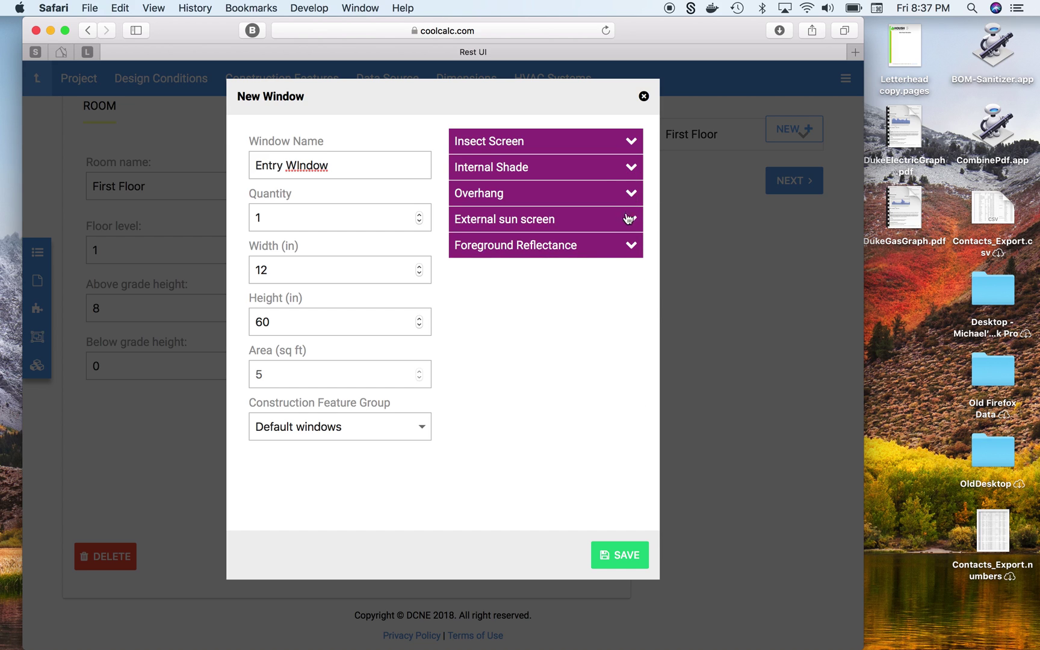
pyautogui.click(609, 245)
pyautogui.click(610, 245)
pyautogui.click(616, 556)
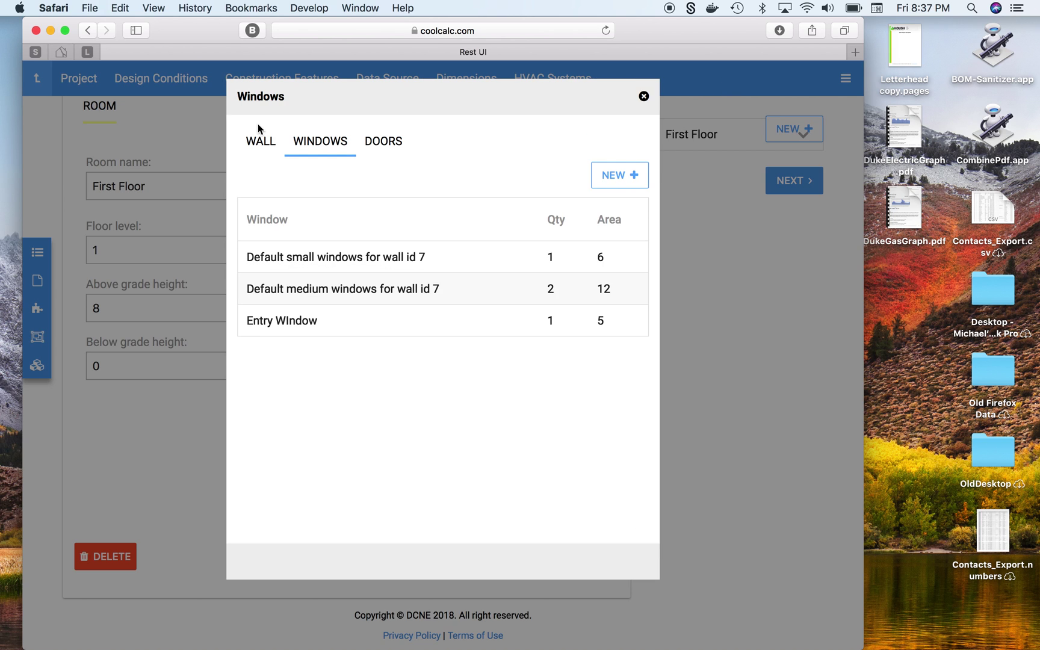
# Set the south wall's window area to None
pyautogui.click(259, 142)
pyautogui.scroll(-1, 353, 319)
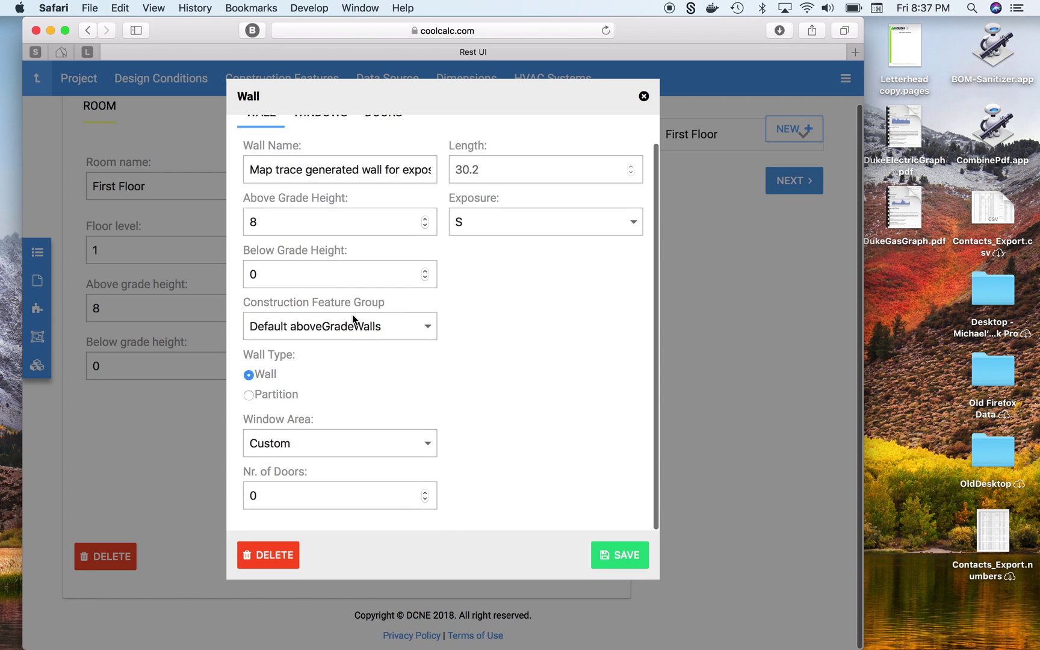
pyautogui.click(425, 447)
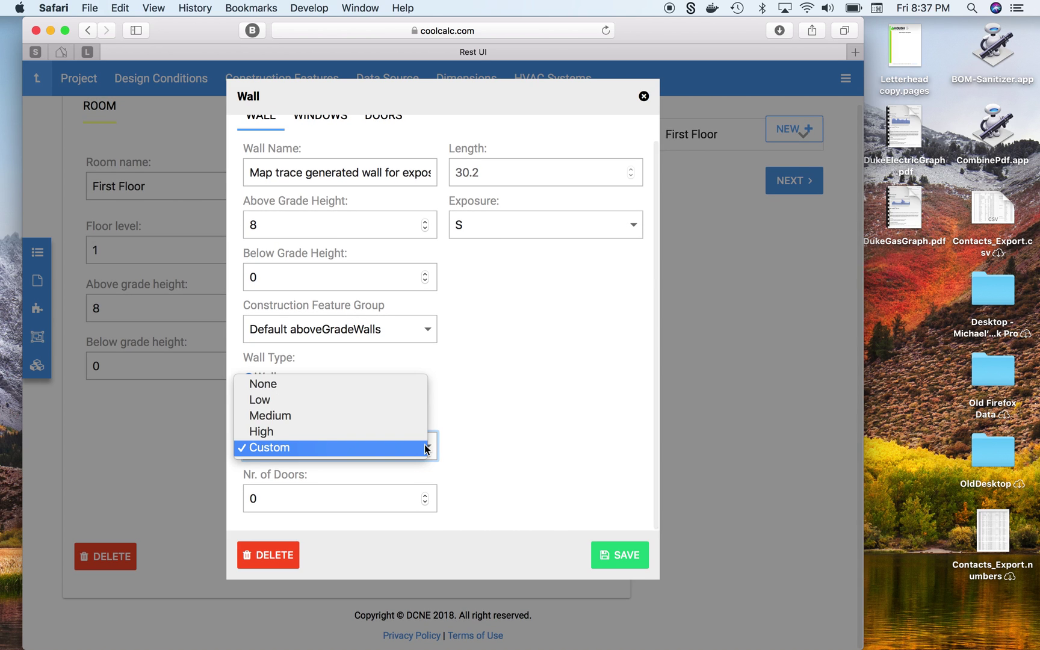
pyautogui.click(406, 384)
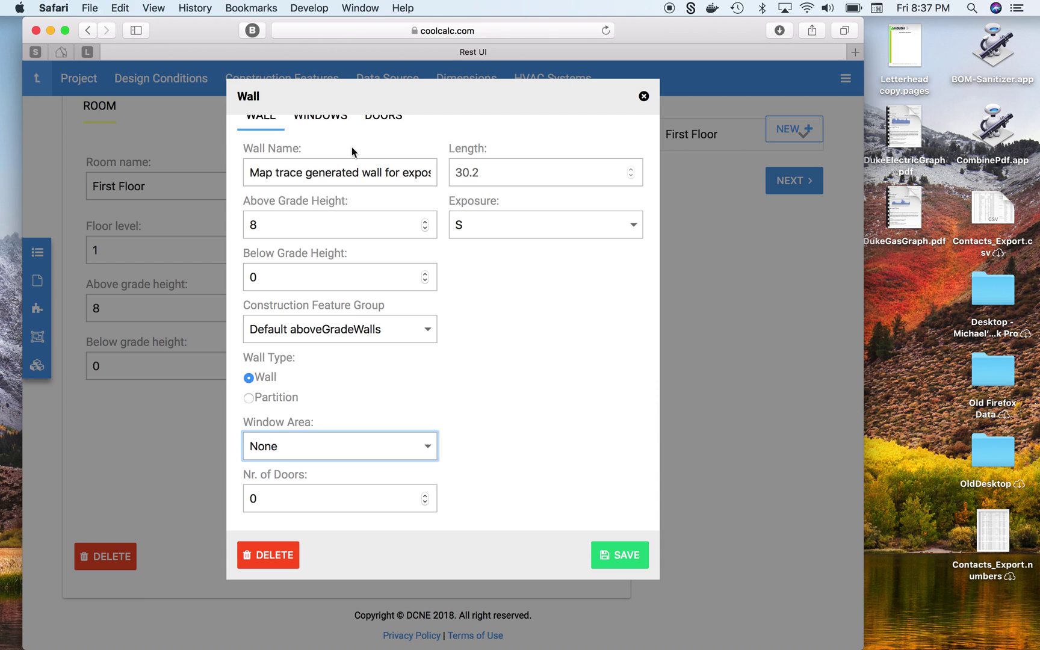
# Delete the default small and medium windows so only Entry WIndow remains
pyautogui.click(327, 117)
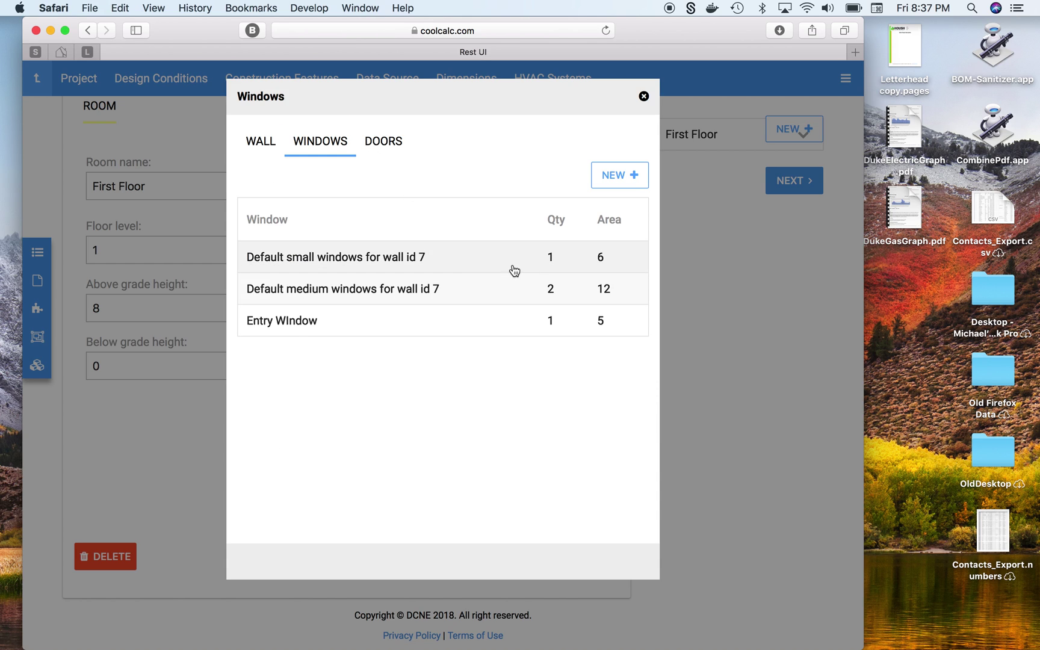
pyautogui.click(599, 255)
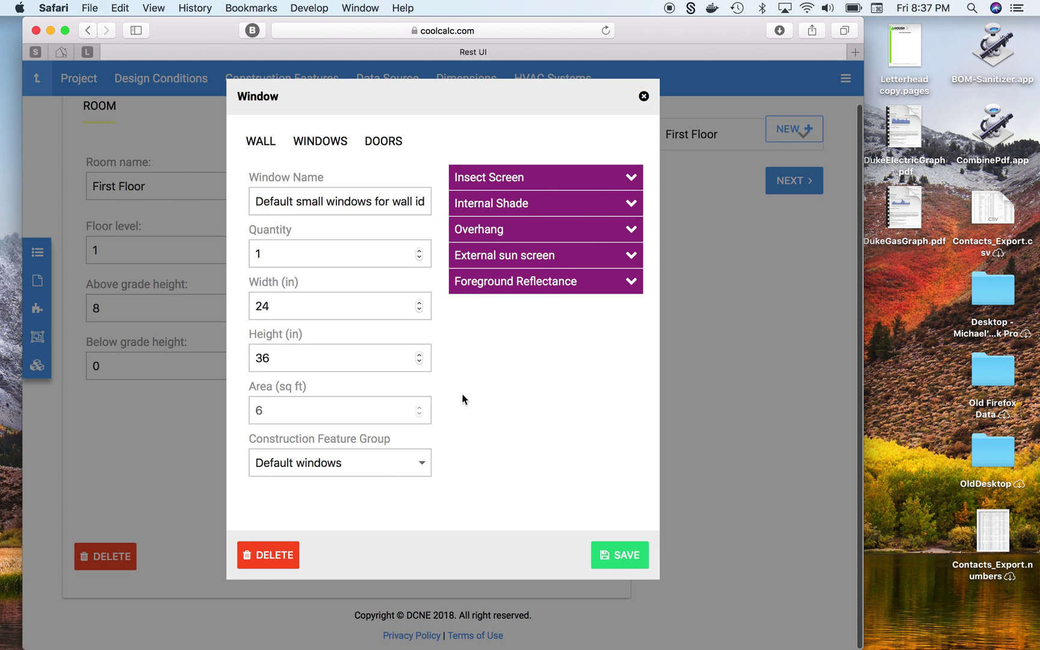
pyautogui.click(255, 561)
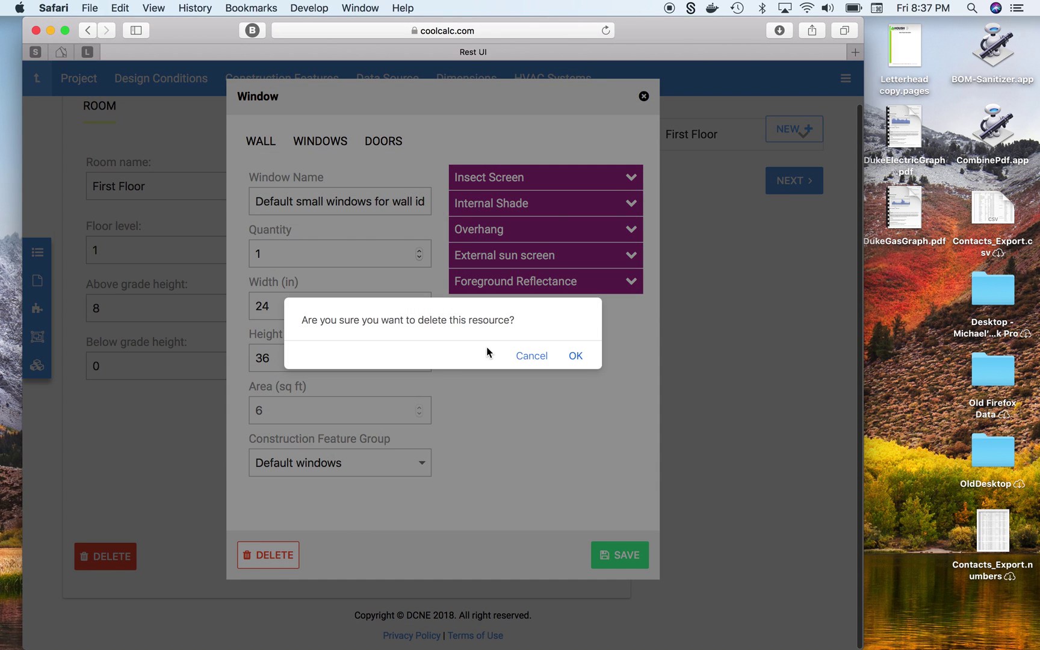
pyautogui.click(576, 356)
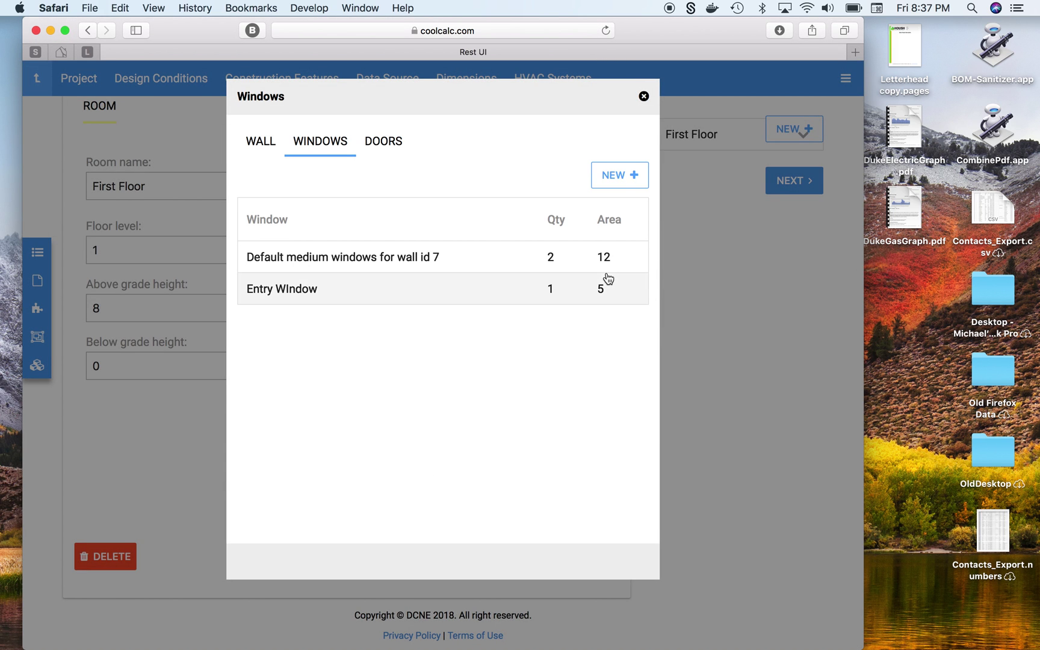
pyautogui.click(548, 258)
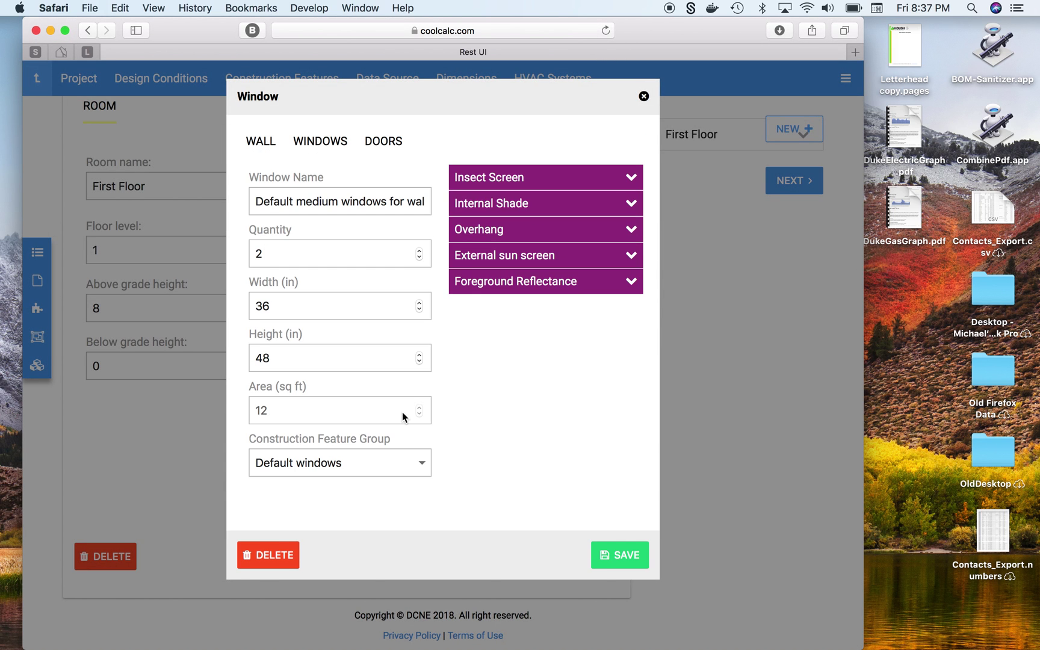
pyautogui.click(279, 550)
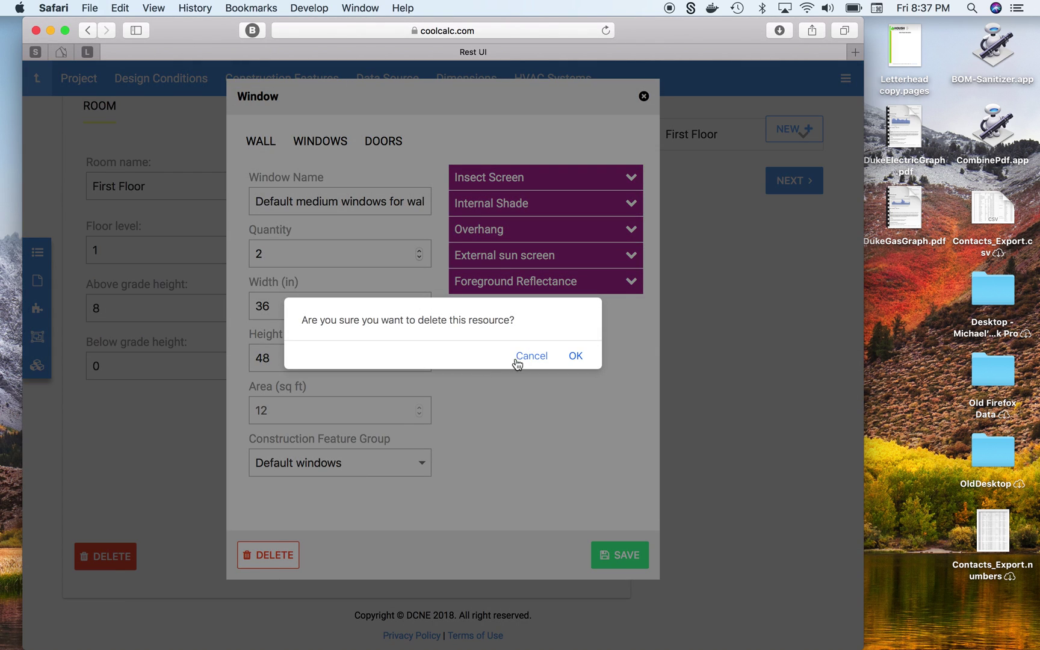
pyautogui.click(576, 356)
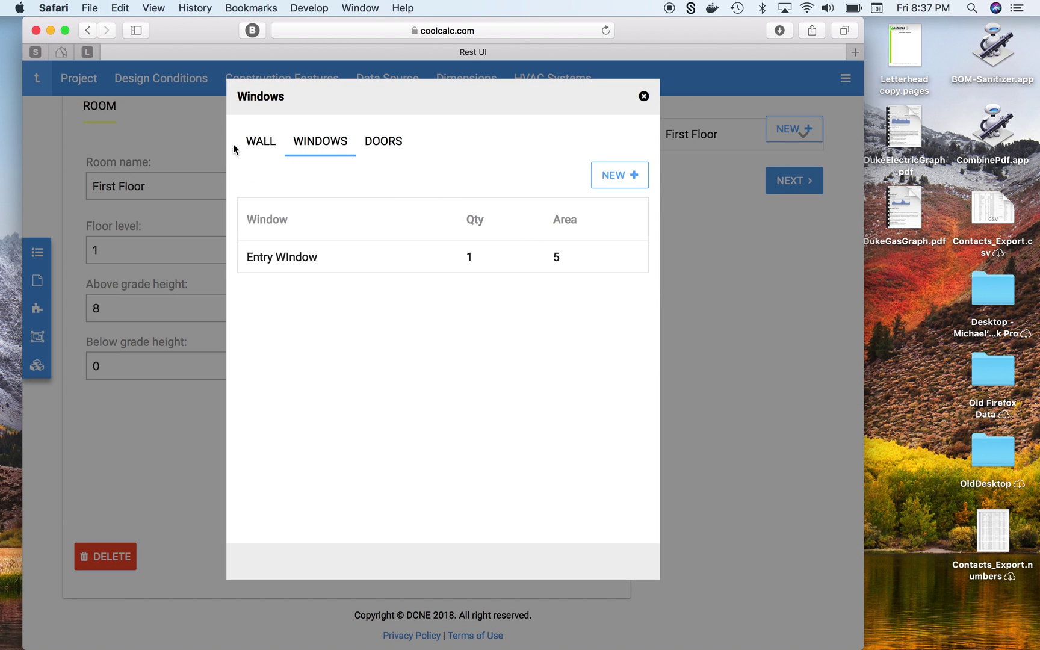
pyautogui.click(267, 139)
pyautogui.scroll(-2, 364, 310)
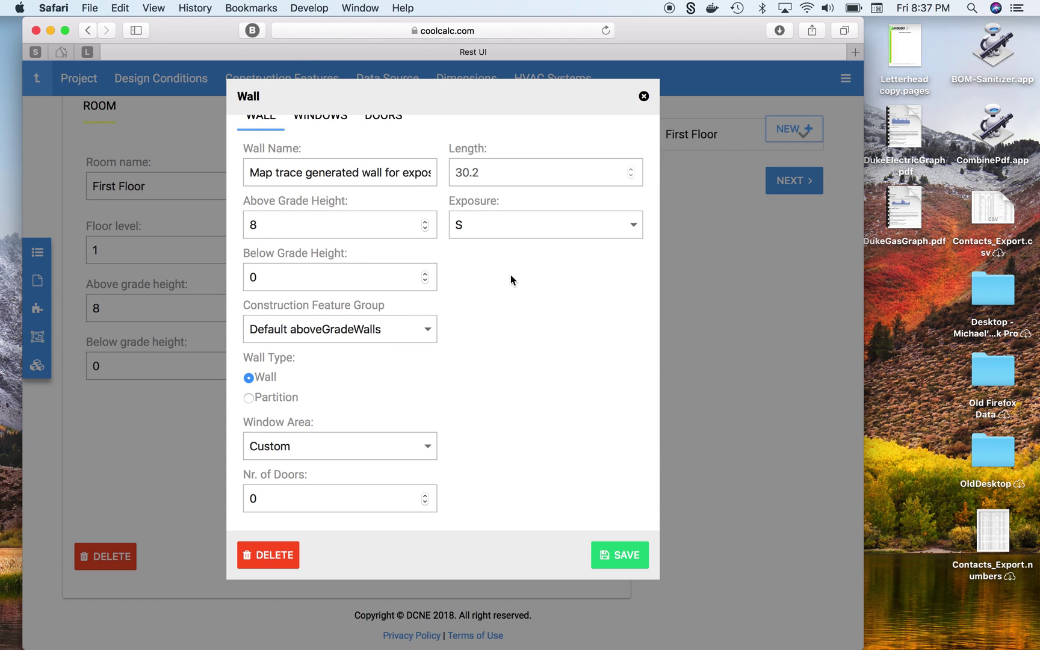
pyautogui.scroll(2, 510, 277)
# Close the wall editor and zoom around the First Floor room's map trace
pyautogui.click(643, 97)
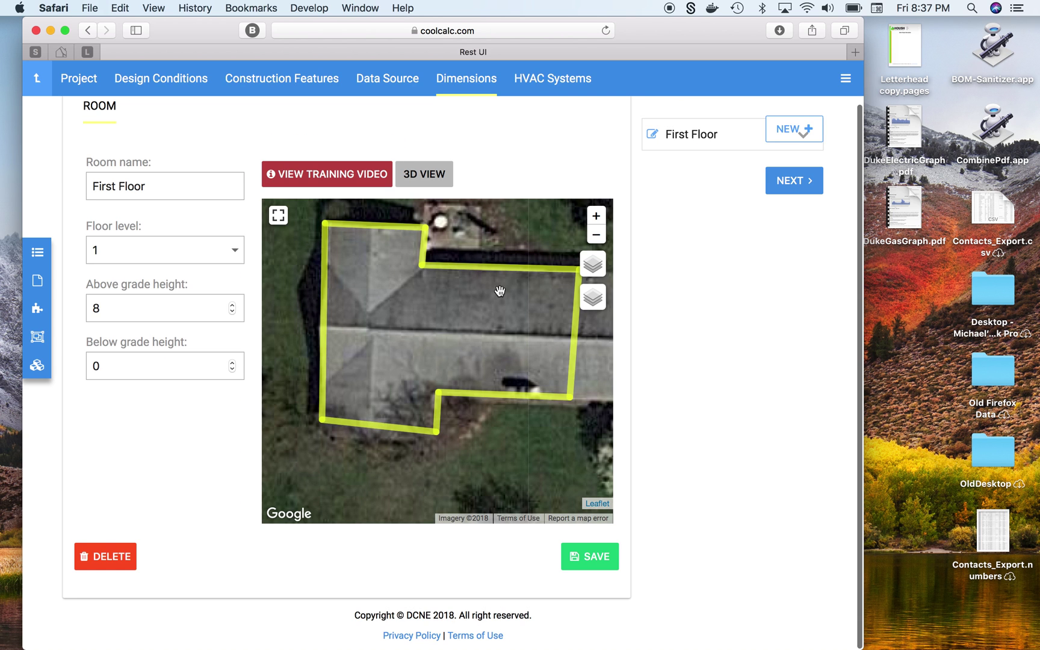
pyautogui.scroll(3, 437, 344)
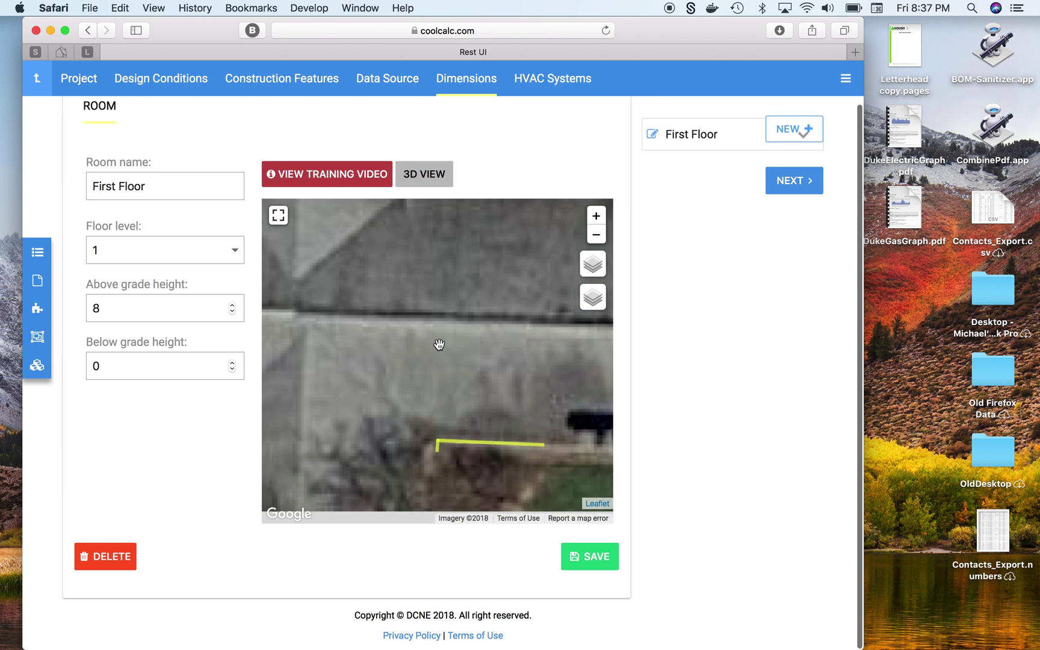
pyautogui.scroll(-3, 438, 344)
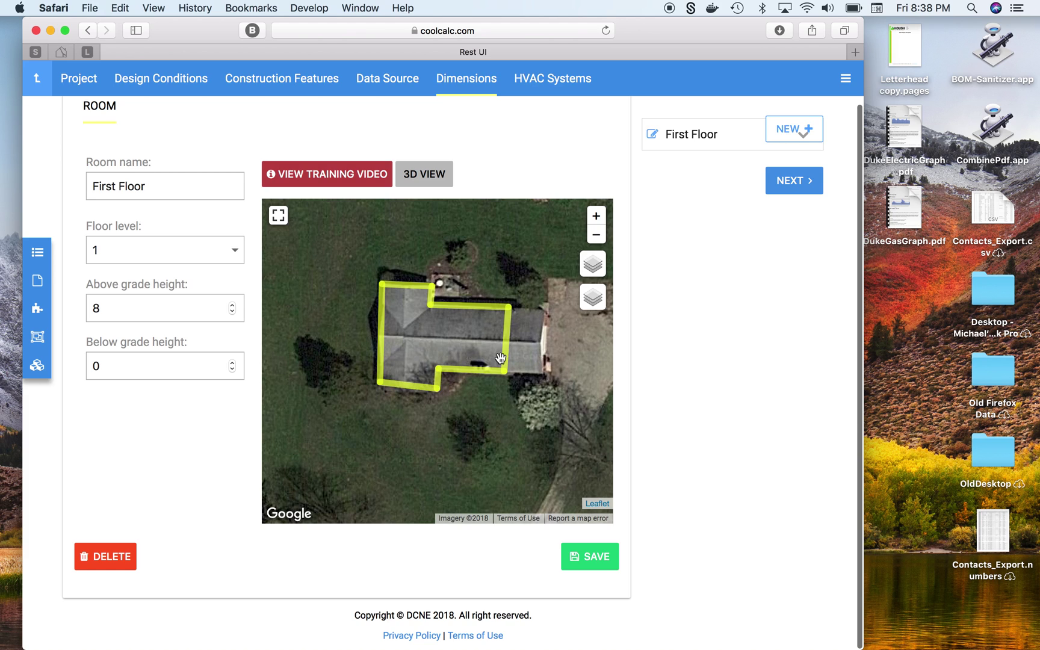
pyautogui.moveTo(590, 307)
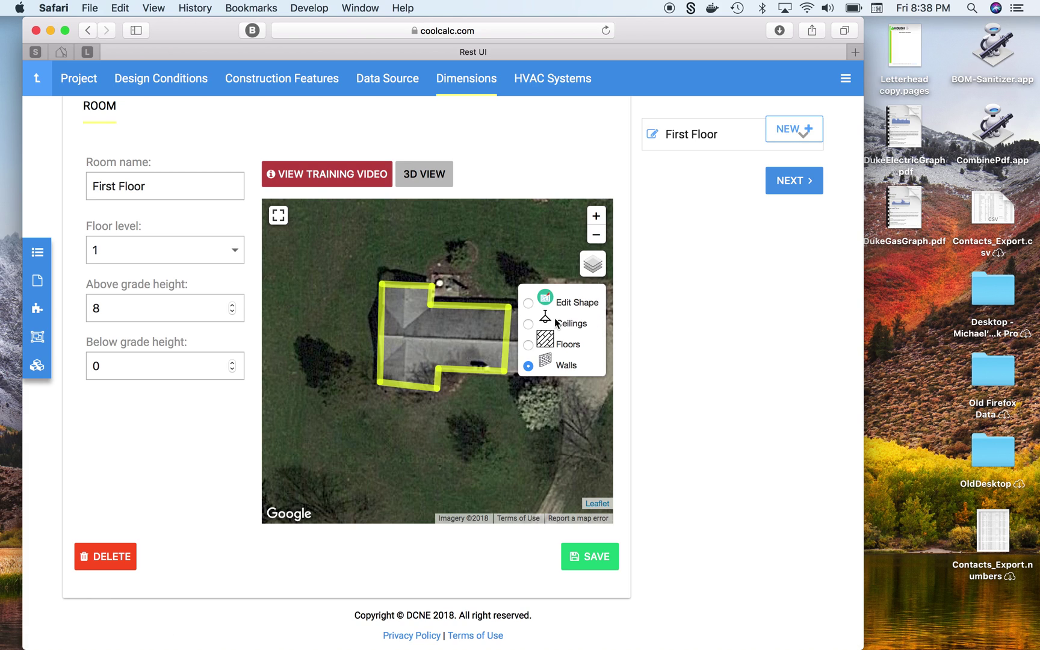
# Check the Floors layer, then return to Walls and make the map trace shape editable
pyautogui.click(529, 345)
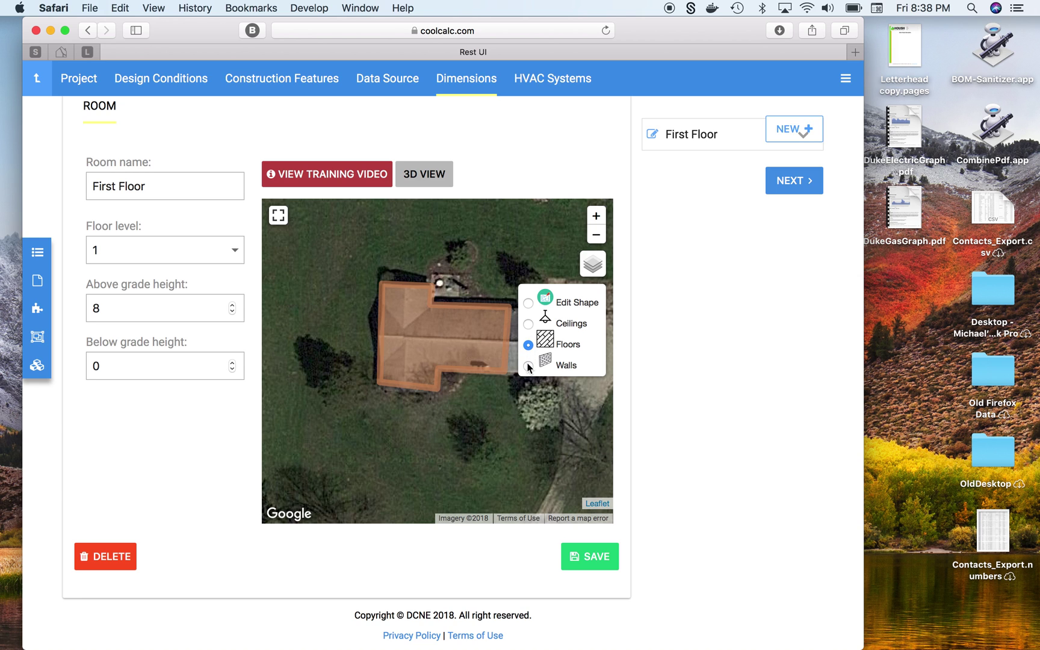
pyautogui.click(528, 366)
pyautogui.click(532, 306)
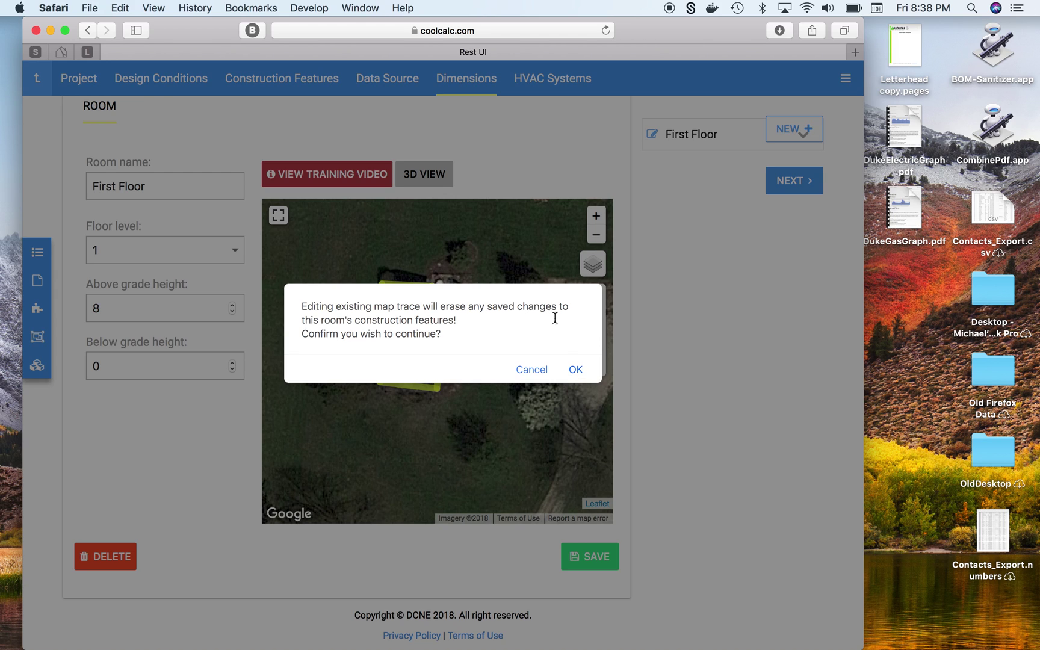
pyautogui.click(579, 375)
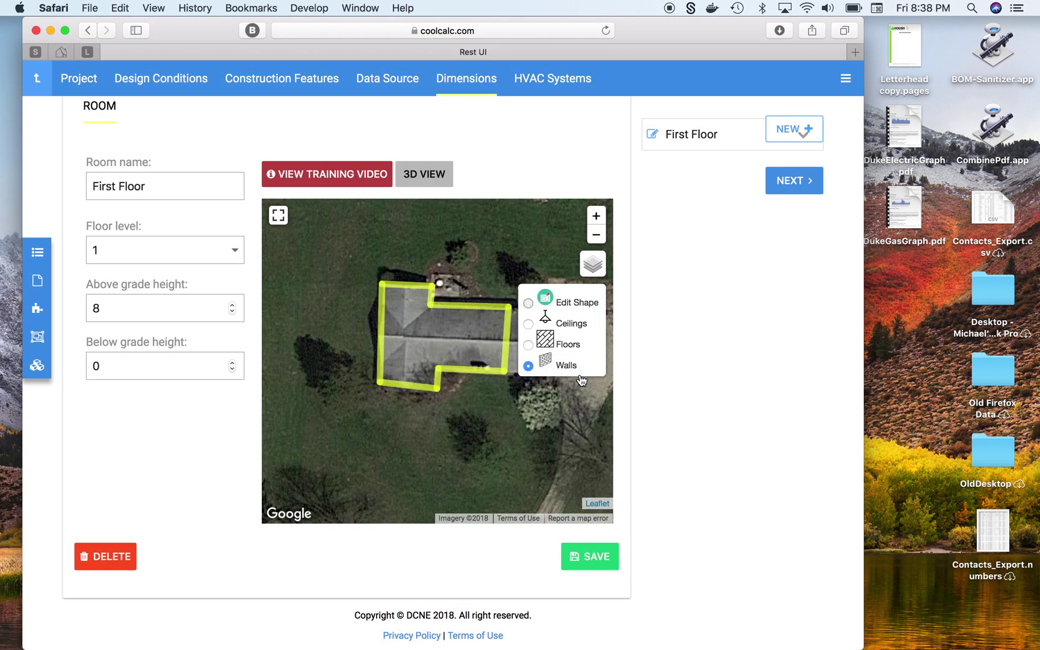